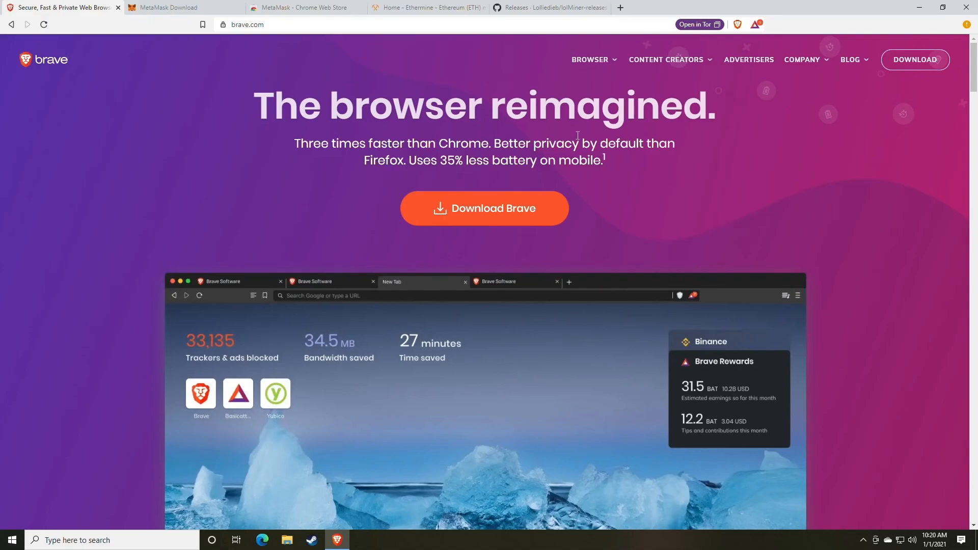
- Install the MetaMask extension from its Chrome Web Store page
click(192, 9)
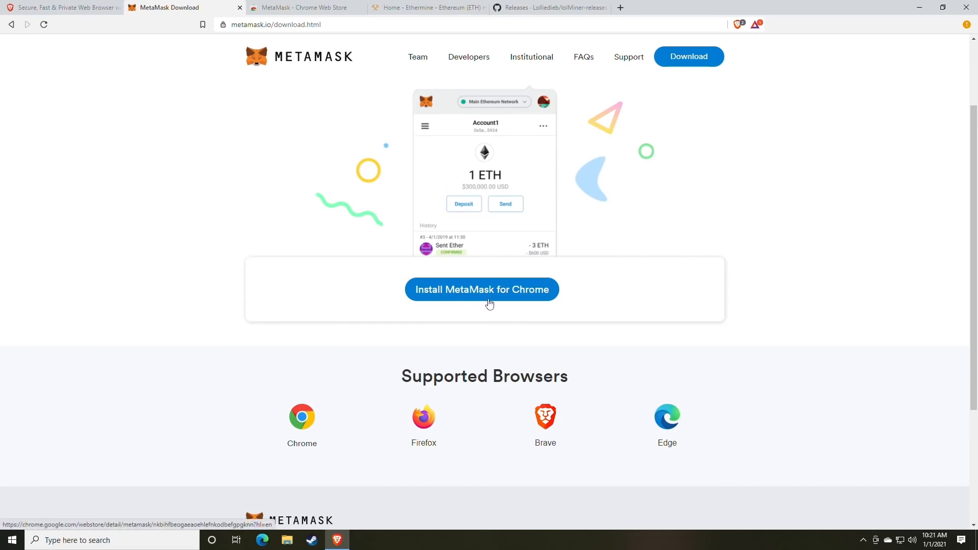
click(302, 6)
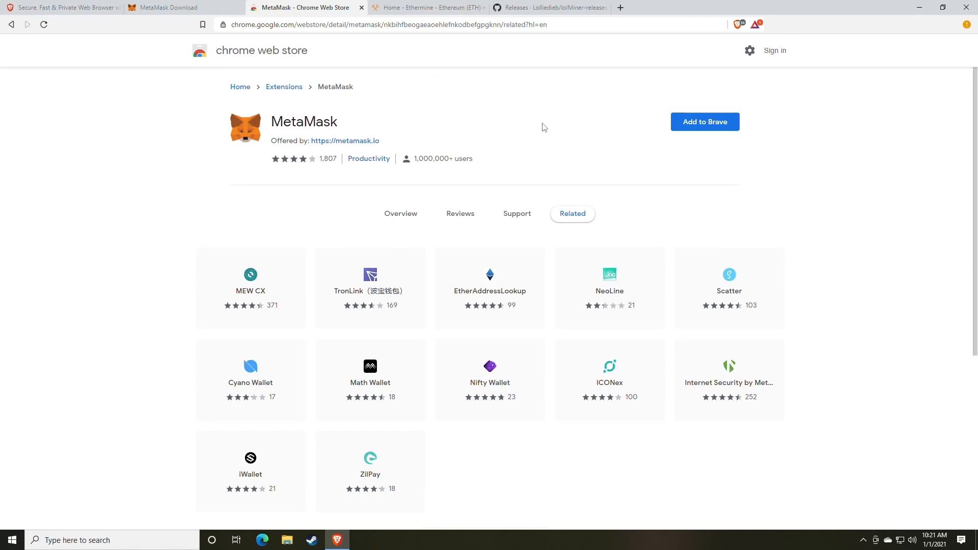
click(702, 132)
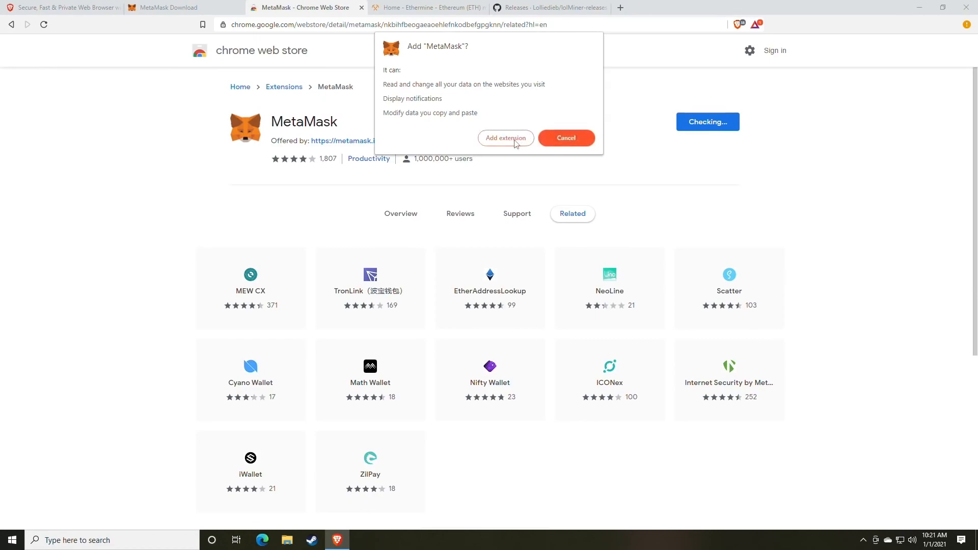
click(493, 140)
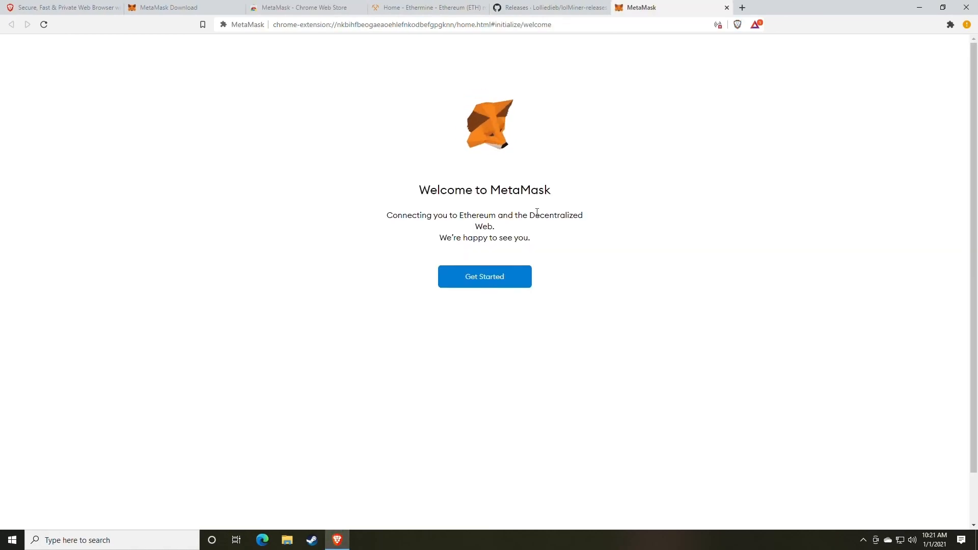
- Start setting up a new MetaMask wallet and agree to share anonymous usage data
click(484, 284)
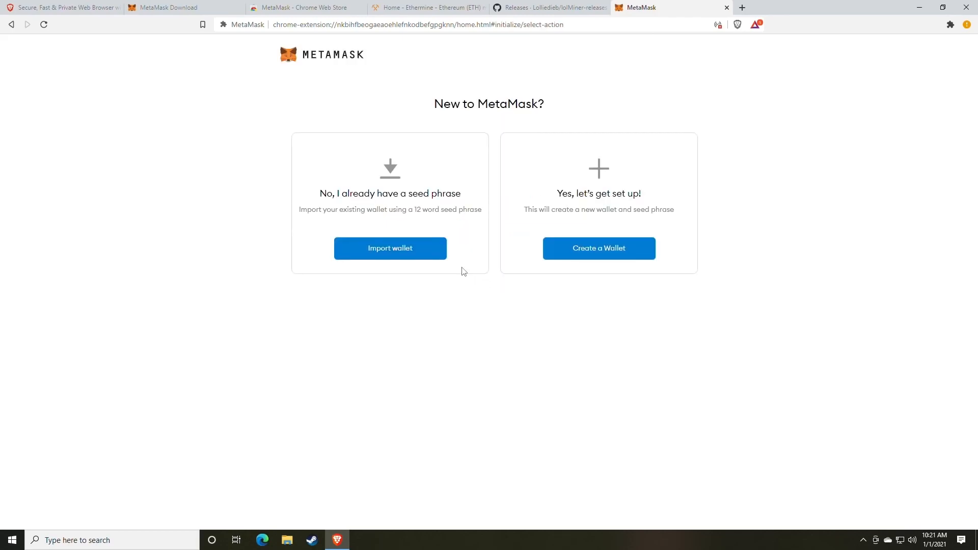
click(593, 256)
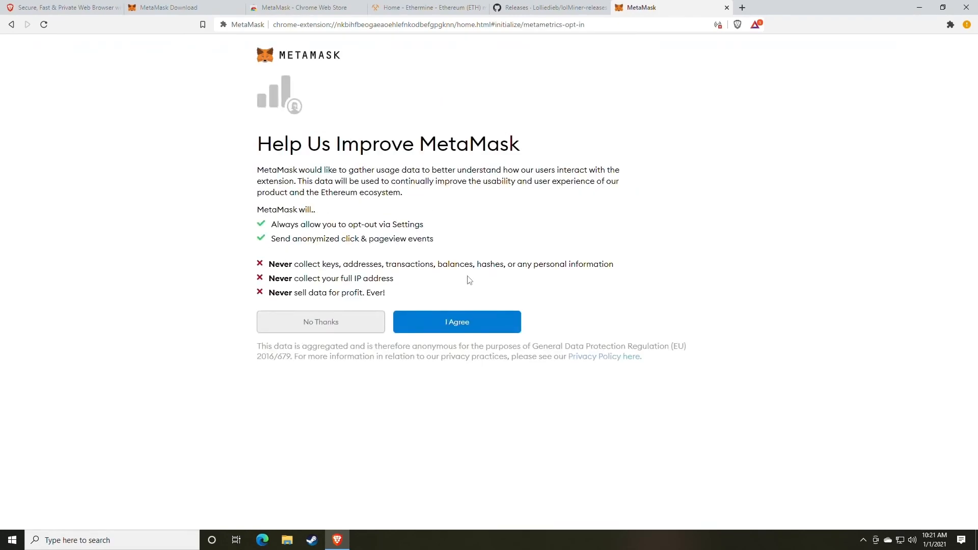
click(459, 326)
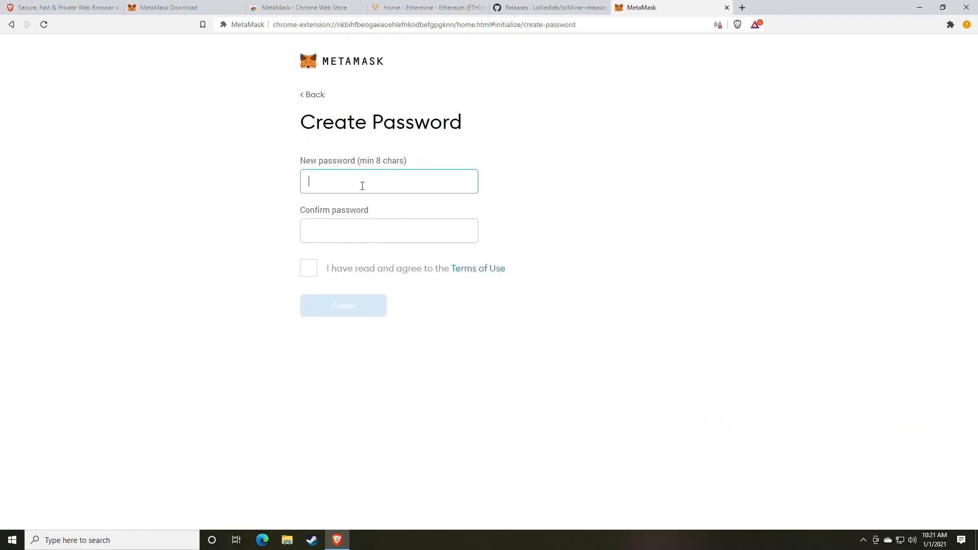
- Enter and confirm a new wallet password, and accept the Terms of Use
text(••••••••••)
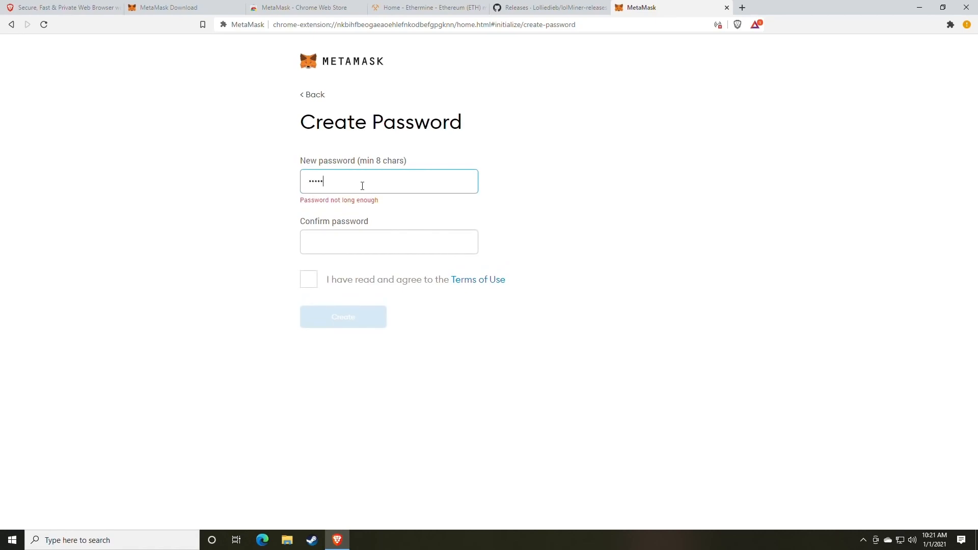
key(Tab)
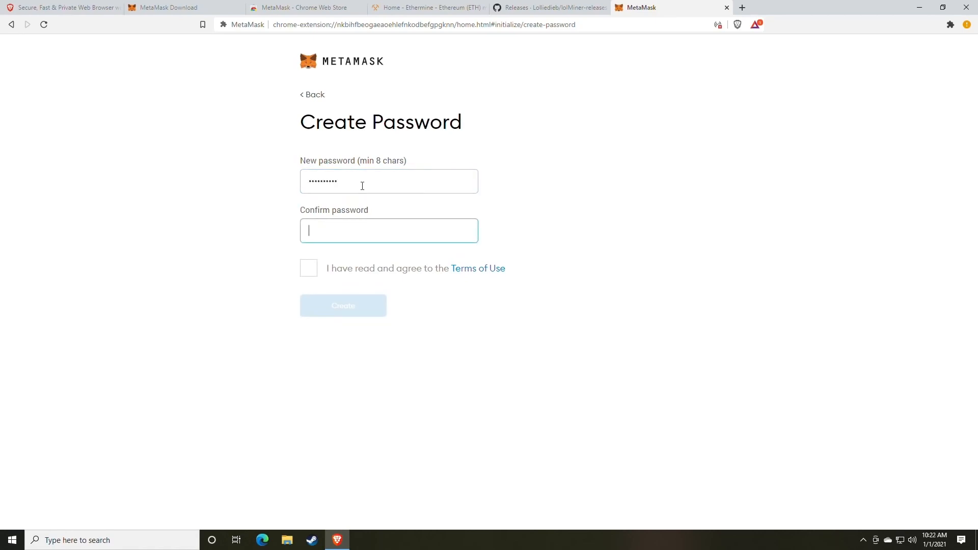
text(••••••••••)
click(308, 269)
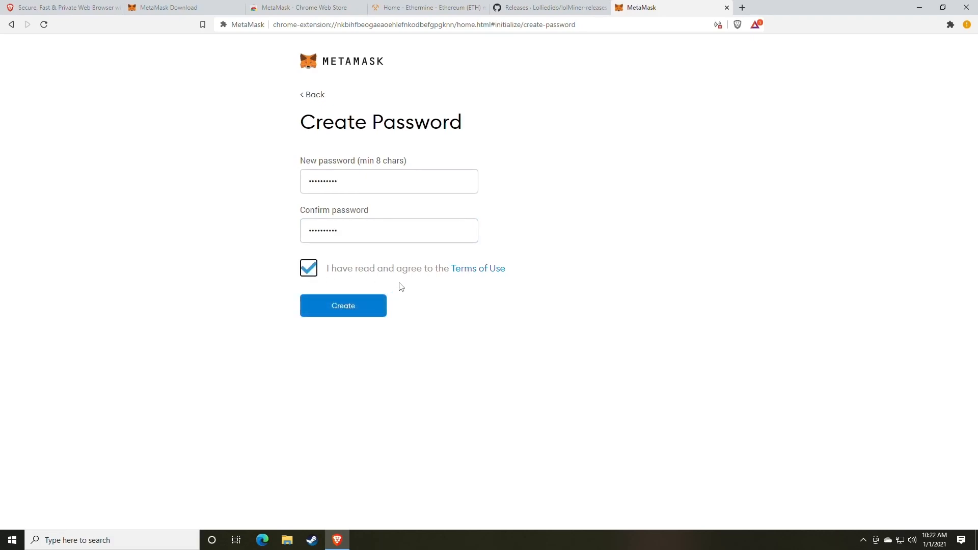
- Open random.org in a new tab and go to its password generator
click(742, 7)
text(rand)
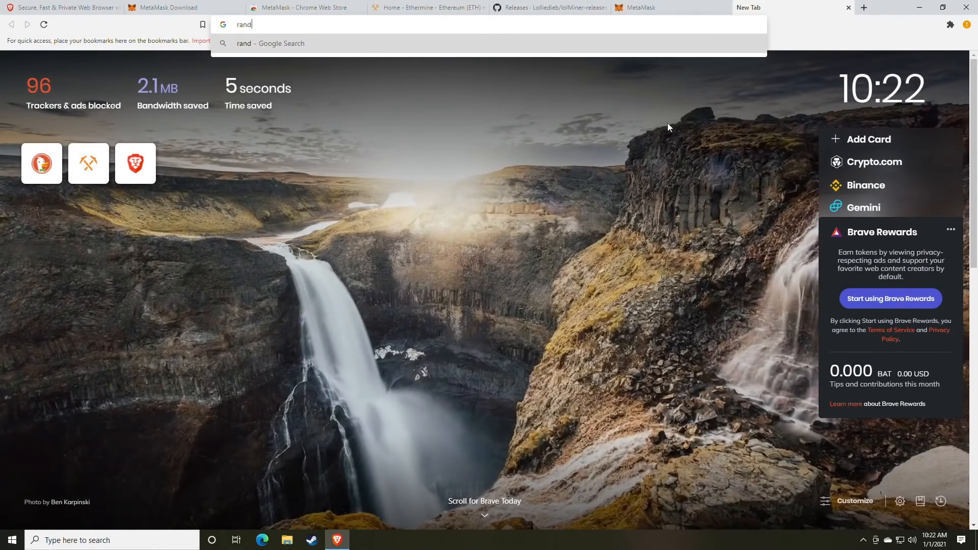
text(om.org)
key(Return)
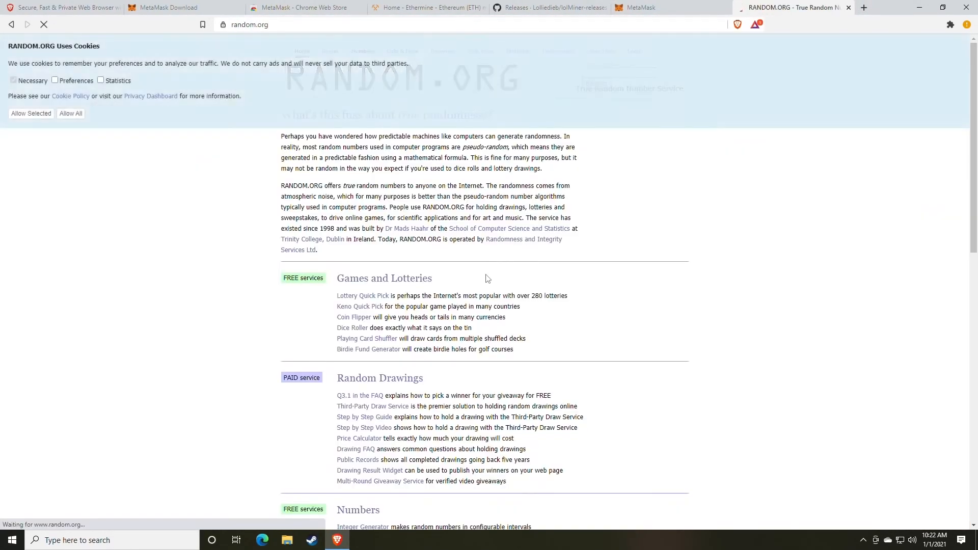
scroll(466, 282, down, 6)
scroll(402, 284, down, 2)
click(373, 293)
- Generate five random passwords of 8 characters each, highlight the first one and close the random.org page
double_click(391, 255)
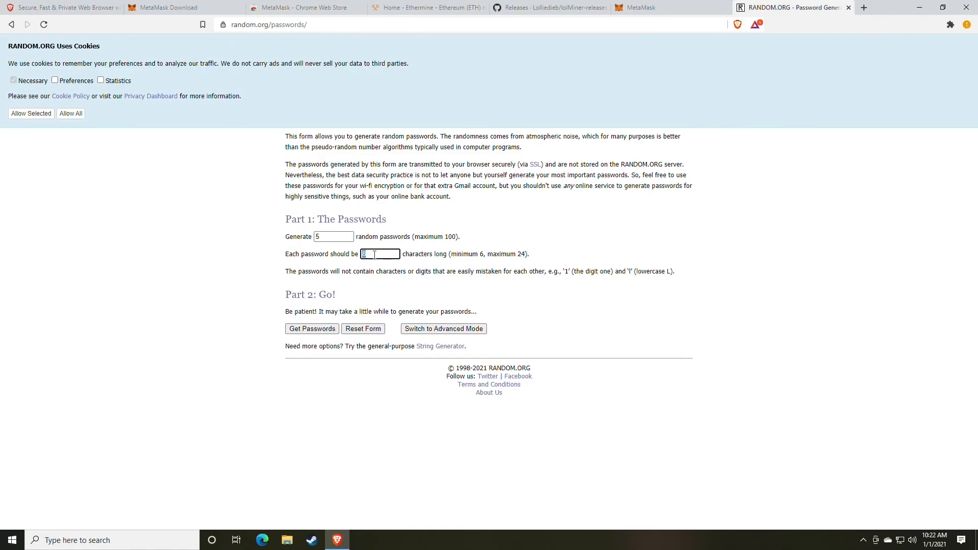
click(323, 332)
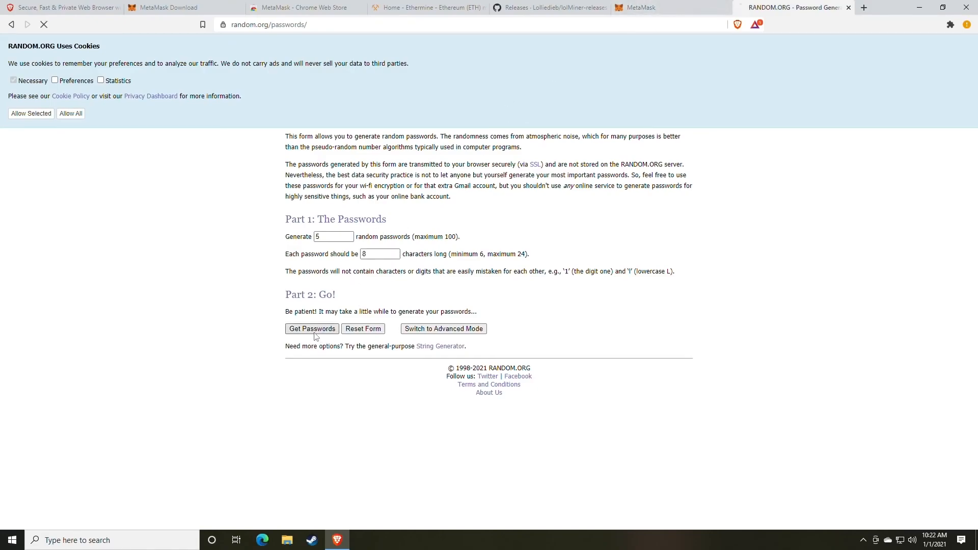
double_click(326, 152)
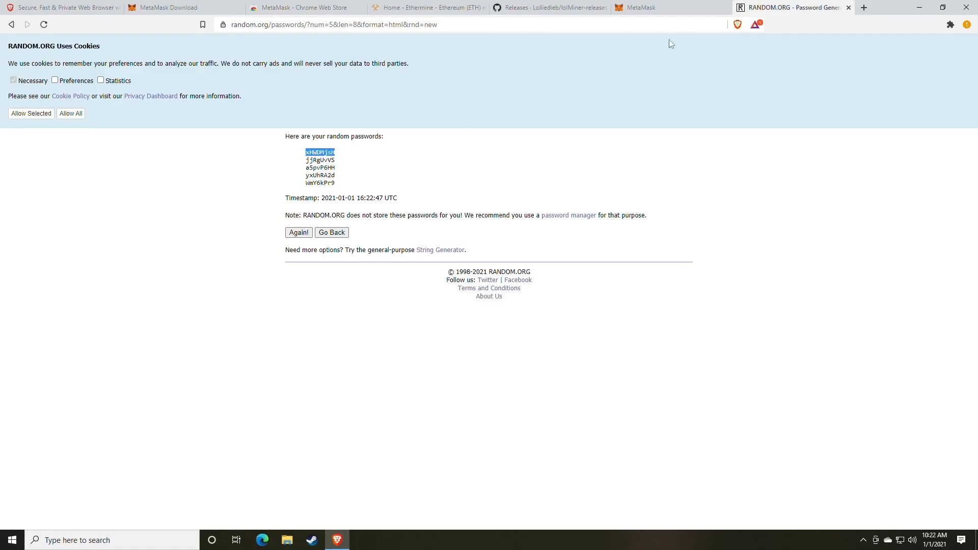
click(847, 8)
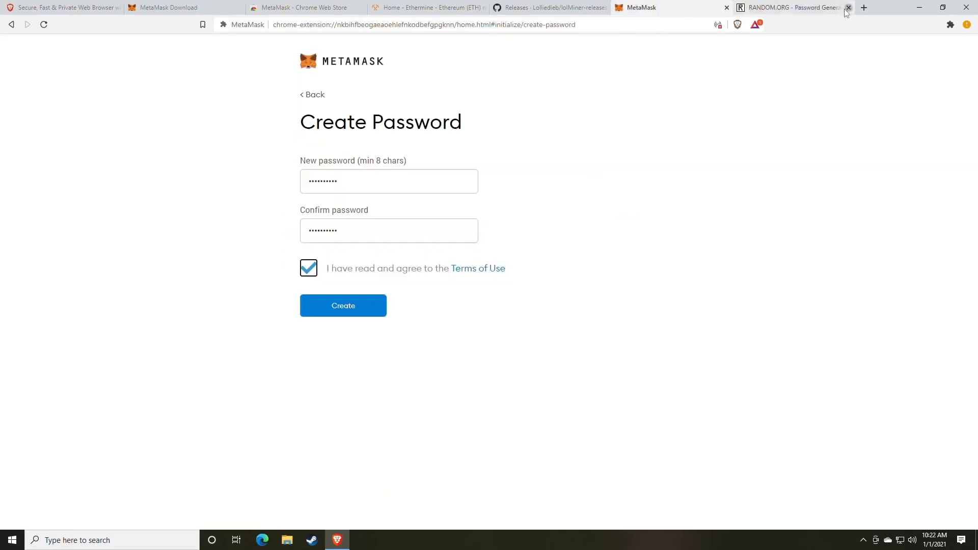
- Create the wallet, then reveal and copy its full secret backup phrase
click(351, 310)
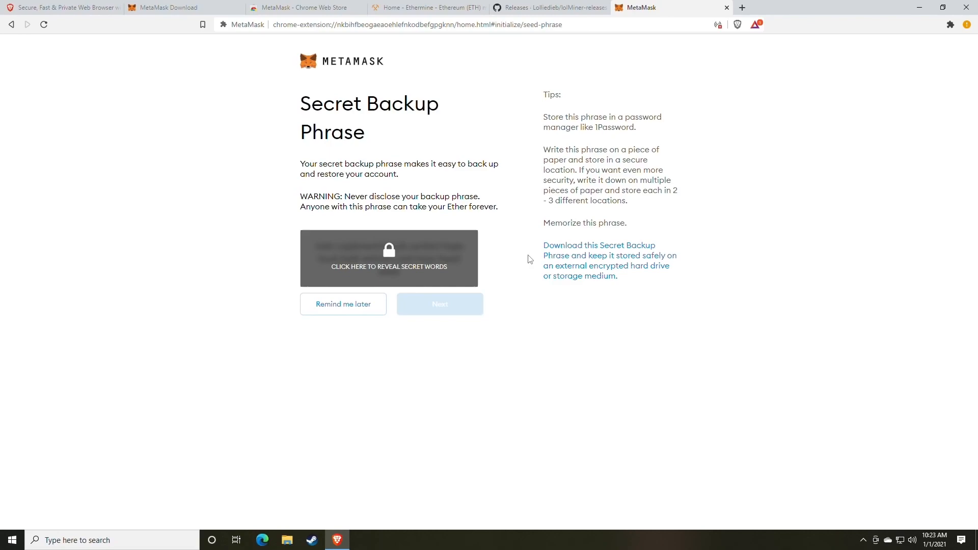
click(420, 267)
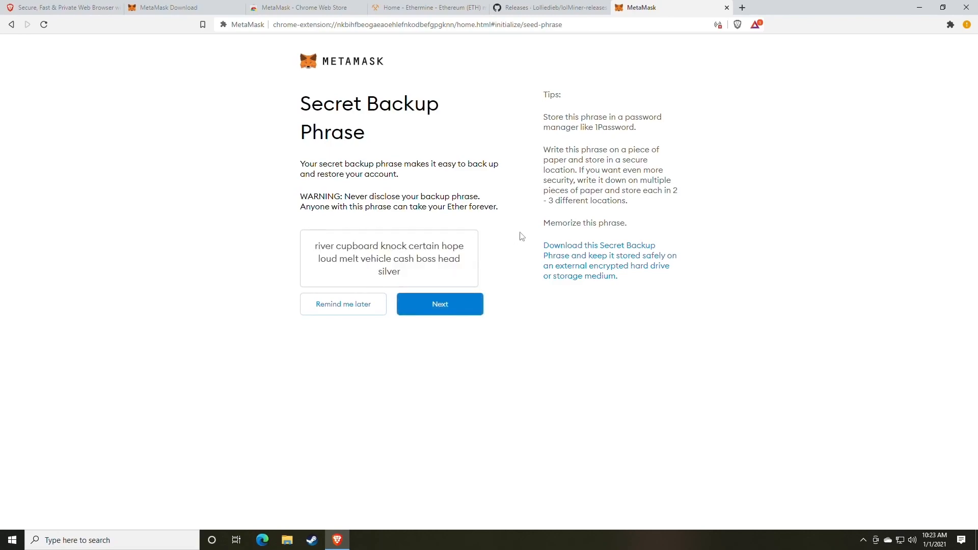
drag(404, 274, 310, 253)
key(ctrl+c)
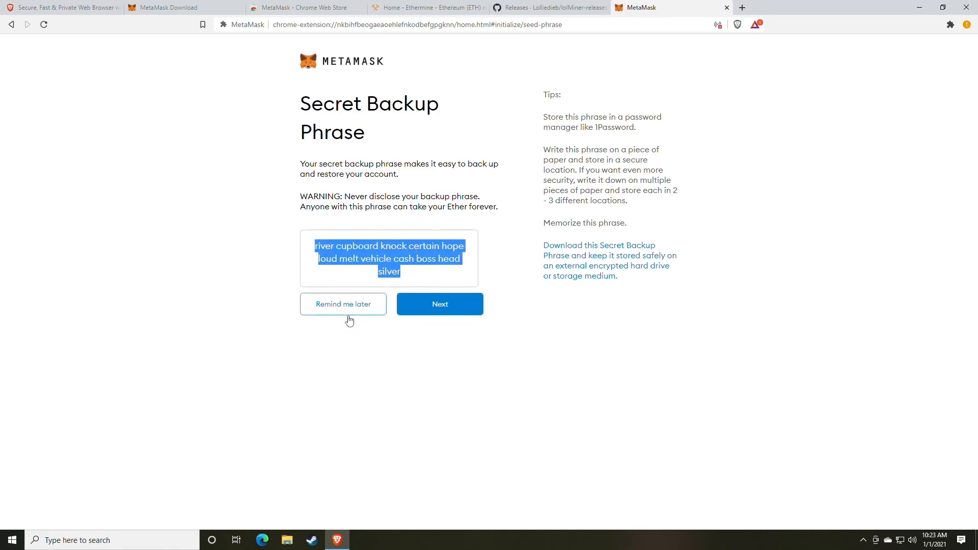
- Open a new Notepad document and paste the secret backup phrase into it
click(152, 540)
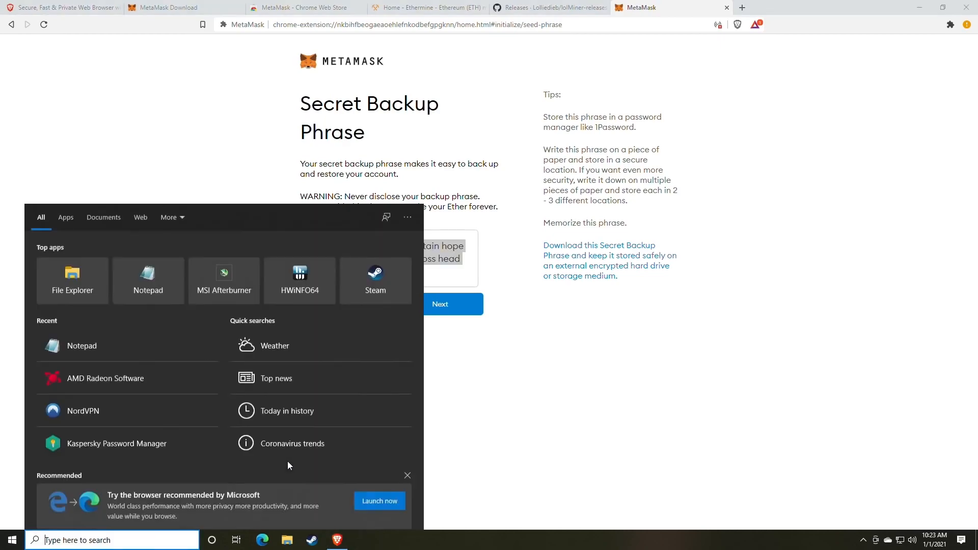
text(note)
key(Return)
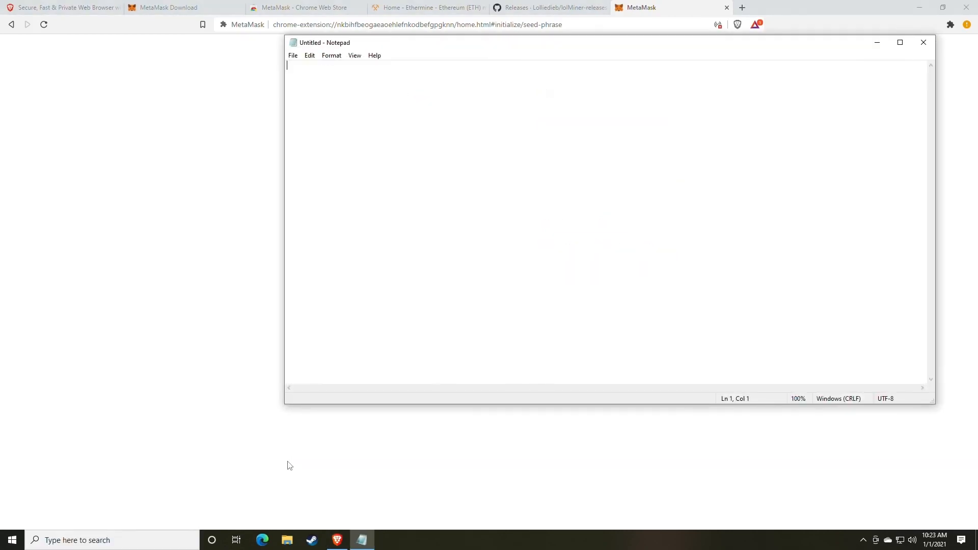
key(ctrl+v)
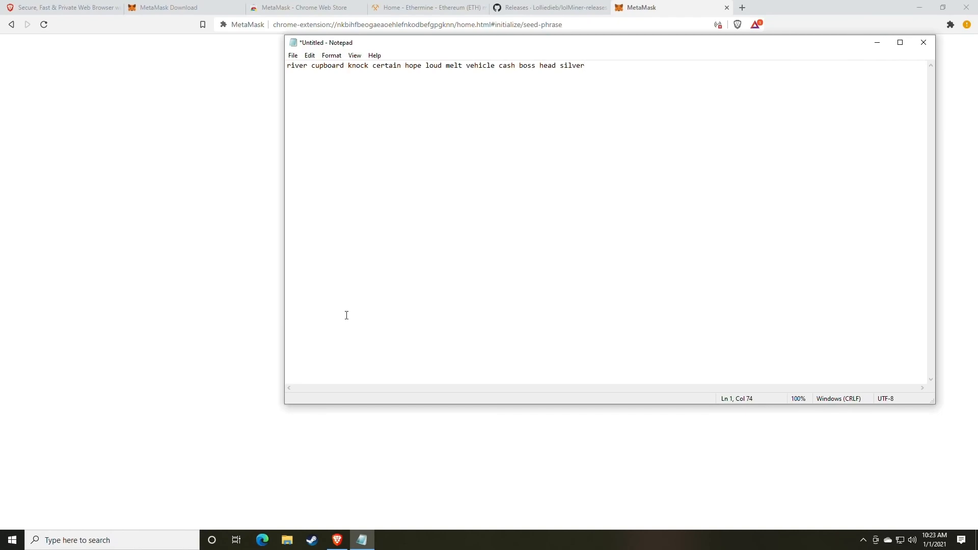
- Arrange Notepad and the browser side by side, with Notepad on the left half of the screen
drag(423, 46, 203, 83)
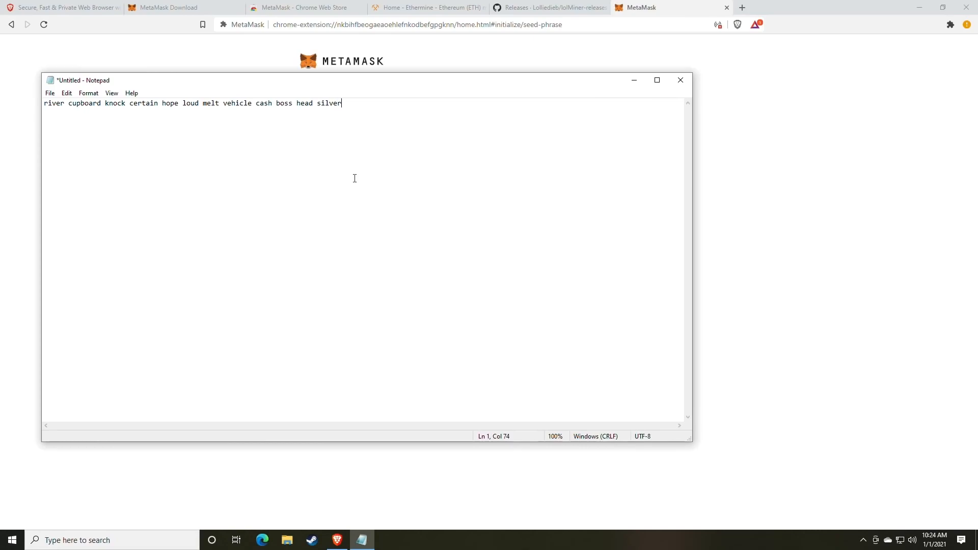
drag(485, 84, 1, 87)
click(858, 316)
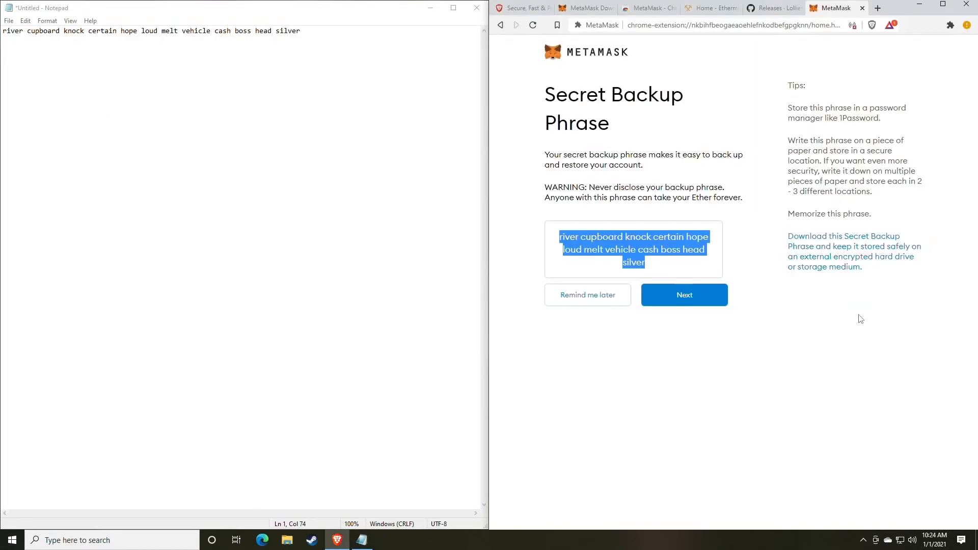
- Review the displayed secret backup phrase and proceed to the page for confirming it
click(657, 336)
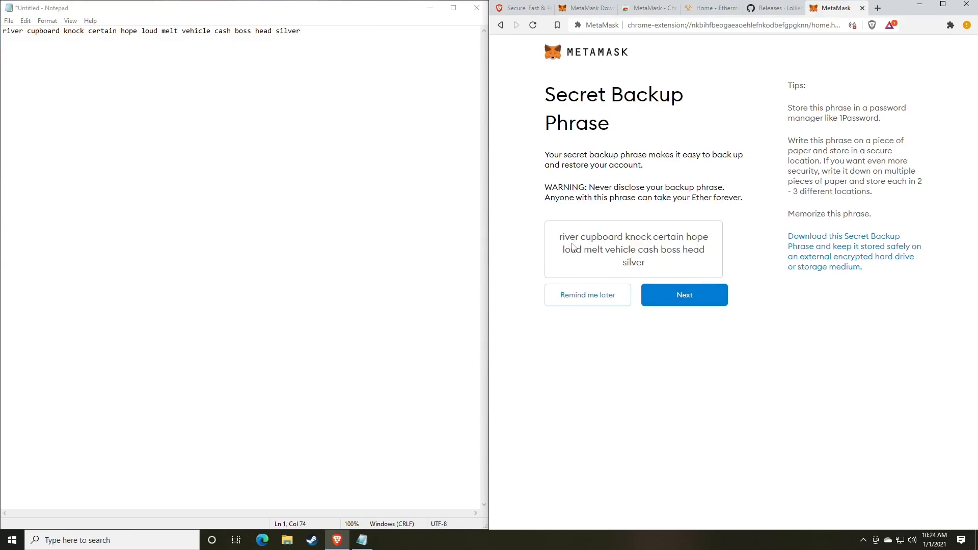
drag(557, 241, 694, 258)
click(692, 261)
click(680, 301)
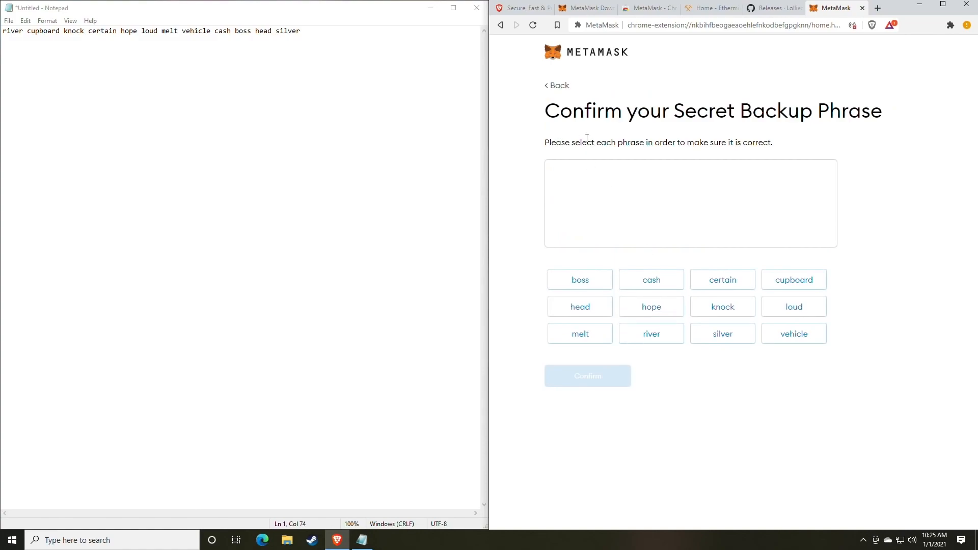
drag(548, 112, 840, 111)
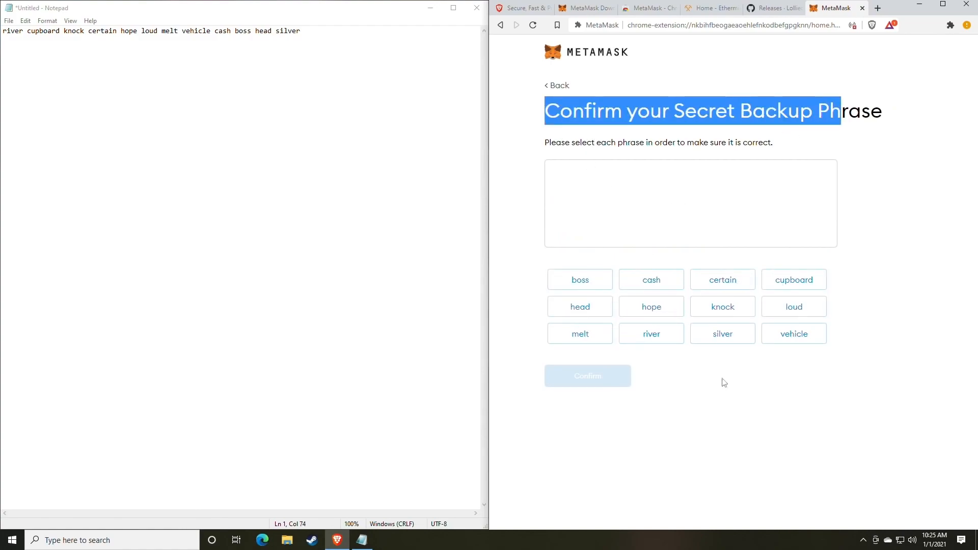
click(756, 409)
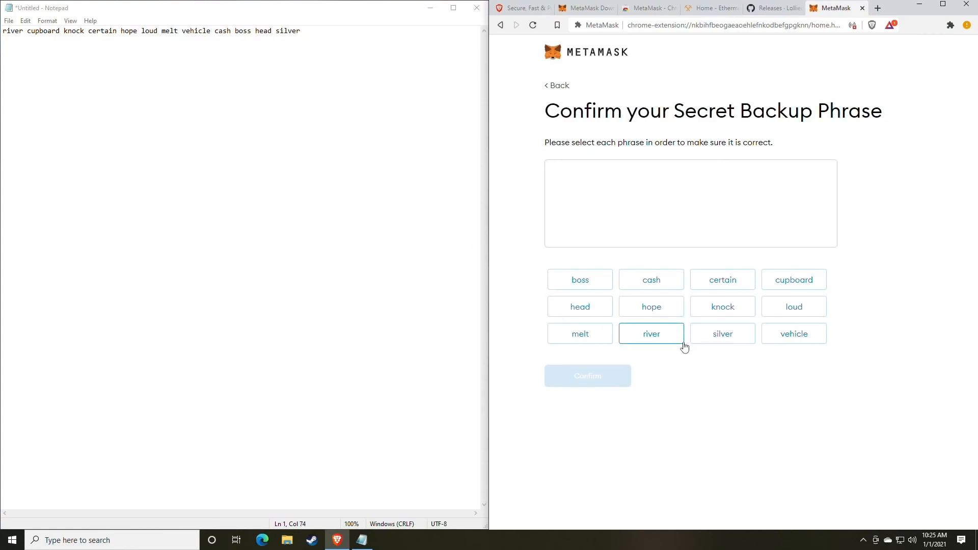
- Select the twelve secret backup phrase words in their saved order and confirm the phrase
click(653, 342)
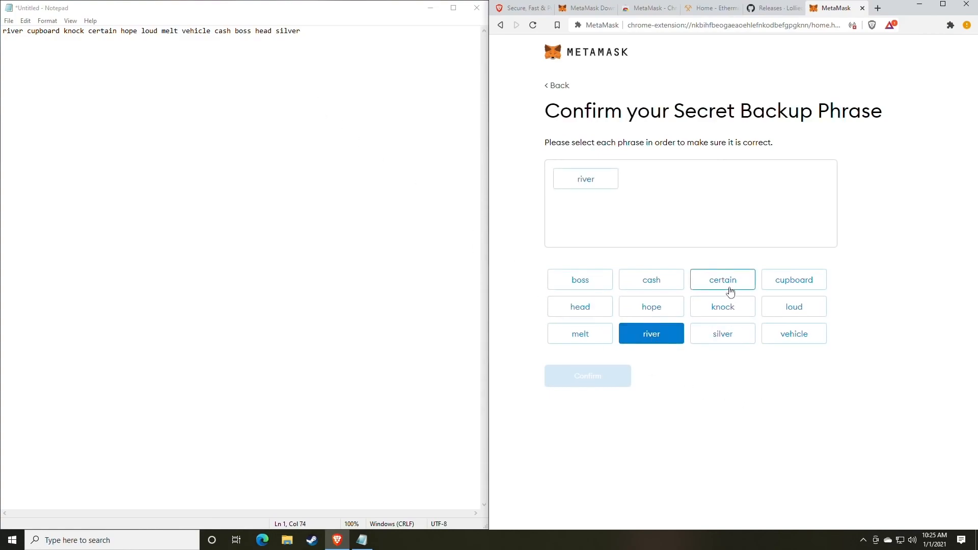
click(796, 287)
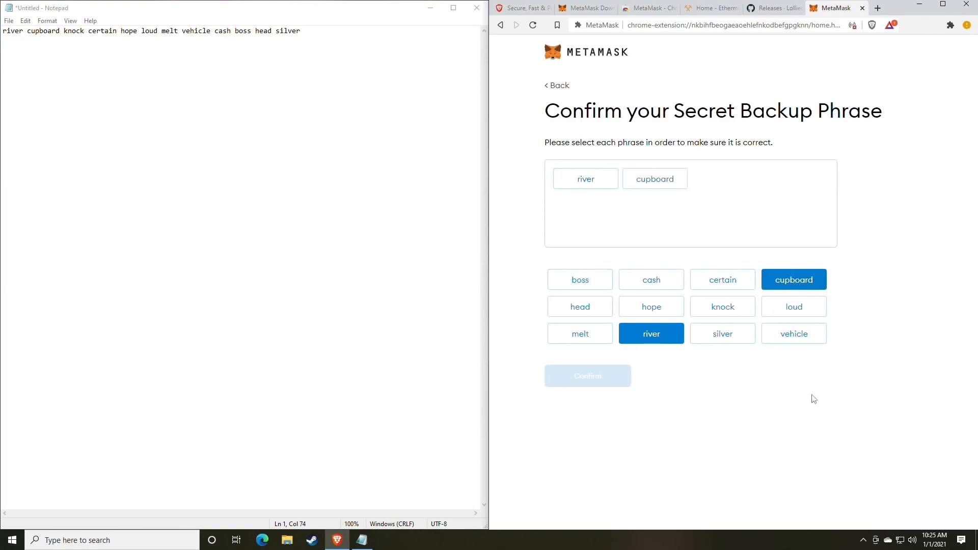
click(743, 321)
click(722, 284)
click(655, 309)
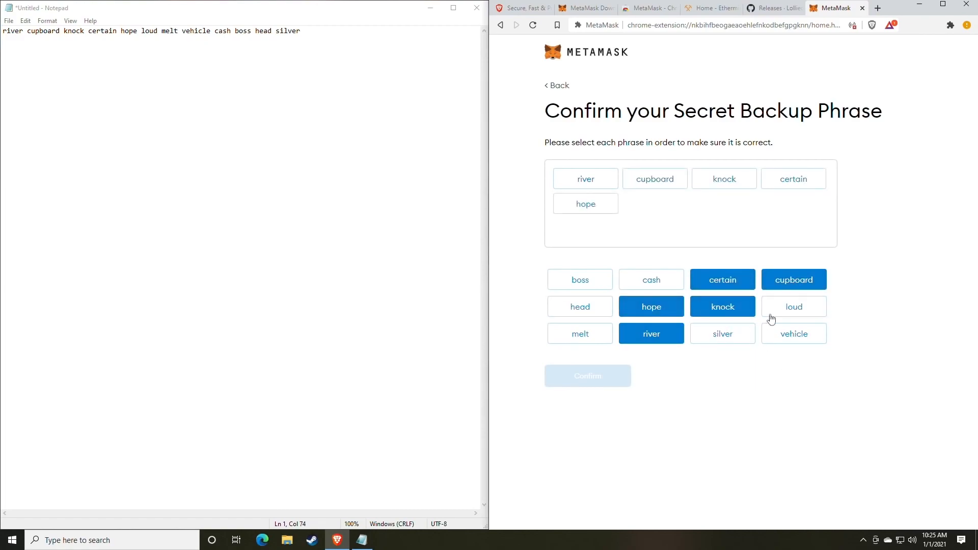
click(794, 307)
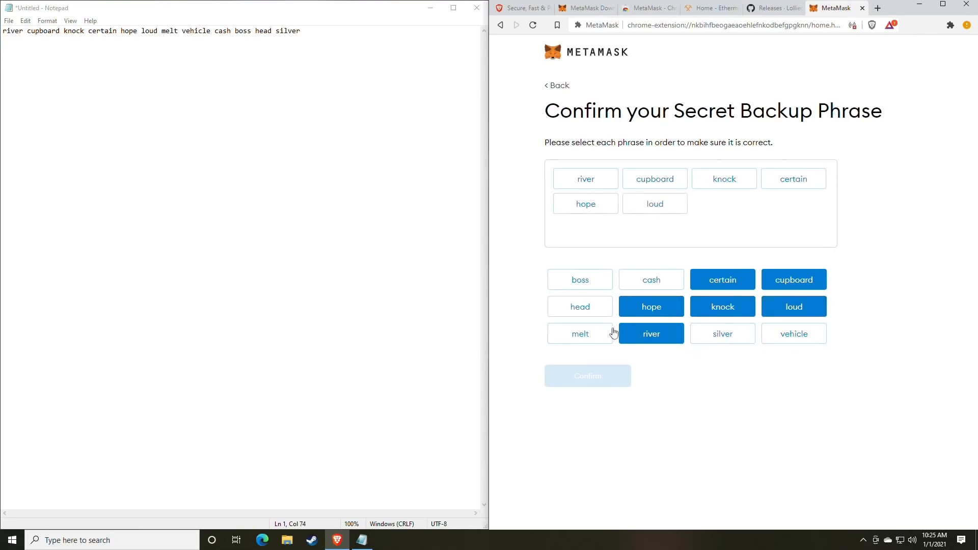
click(591, 334)
click(791, 337)
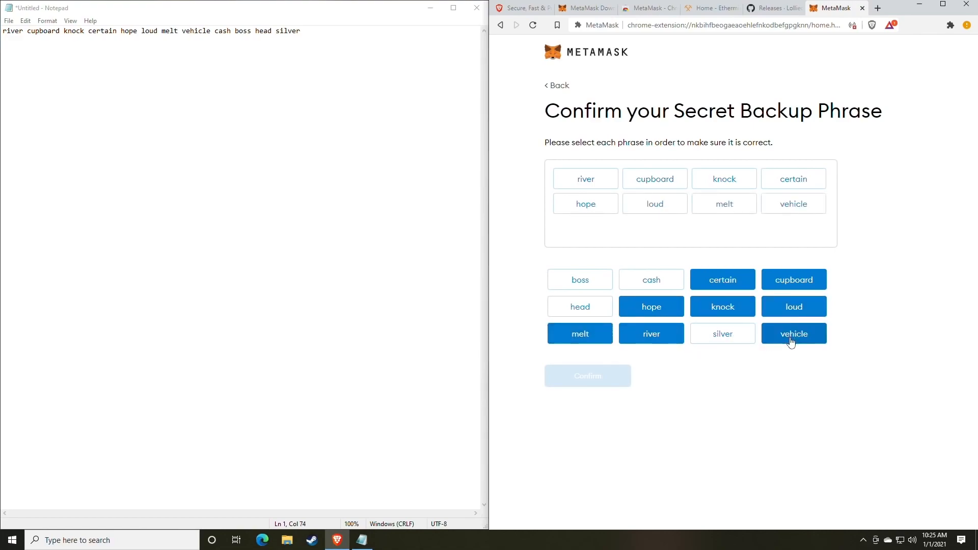
click(652, 283)
click(591, 284)
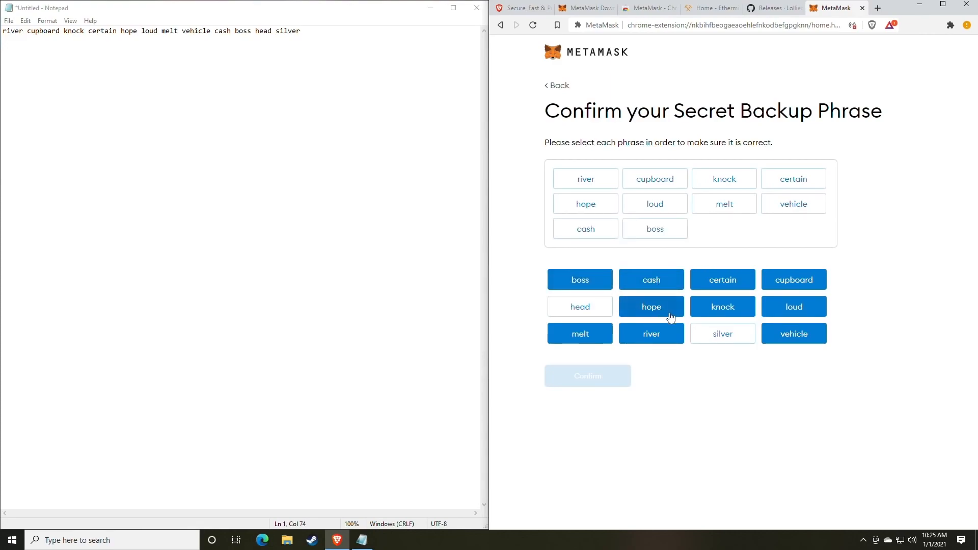
click(588, 311)
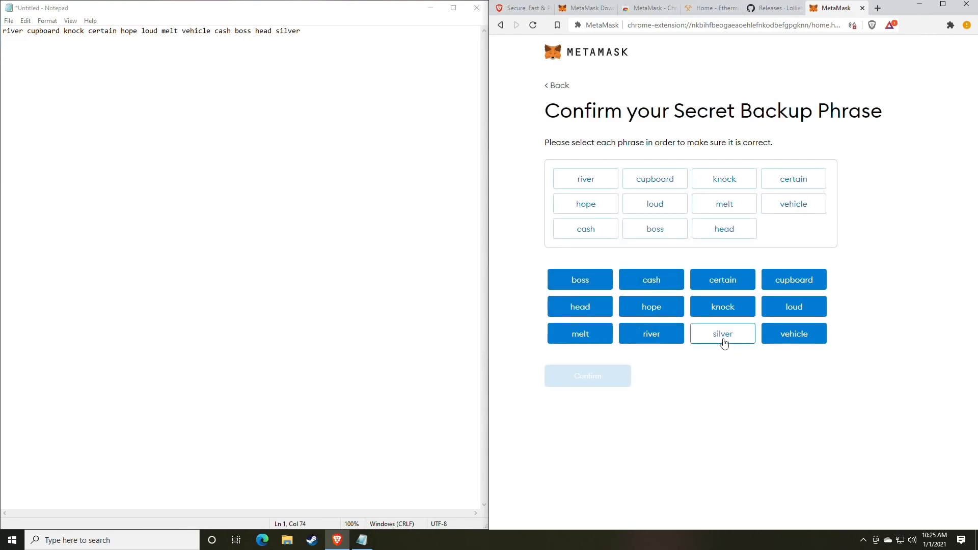
click(722, 340)
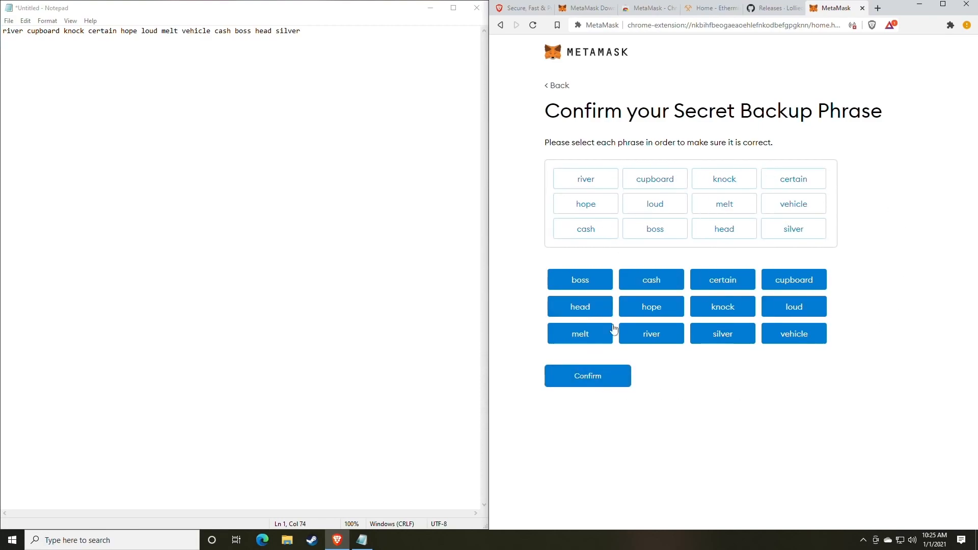
click(586, 382)
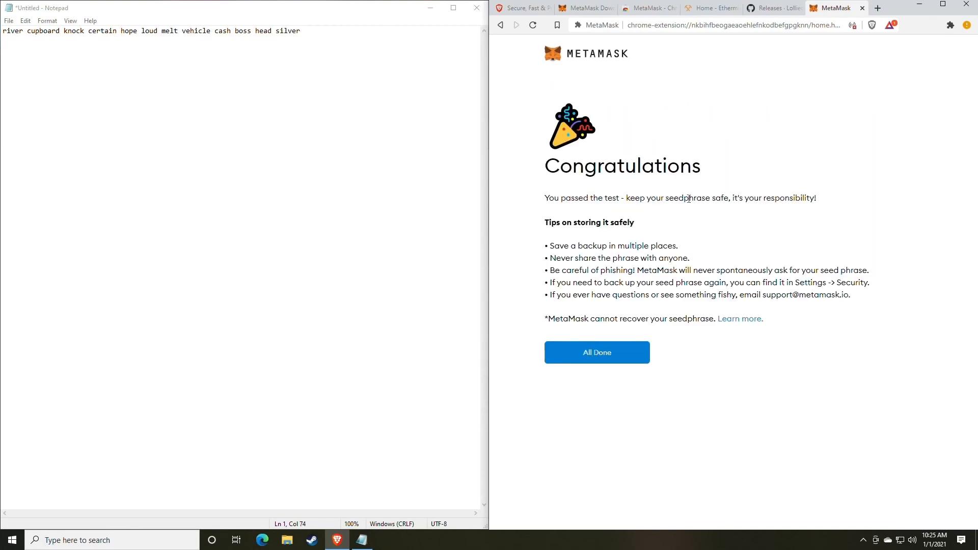
- Finish the wallet setup and dismiss the token swapping announcement to reach the account overview
click(607, 360)
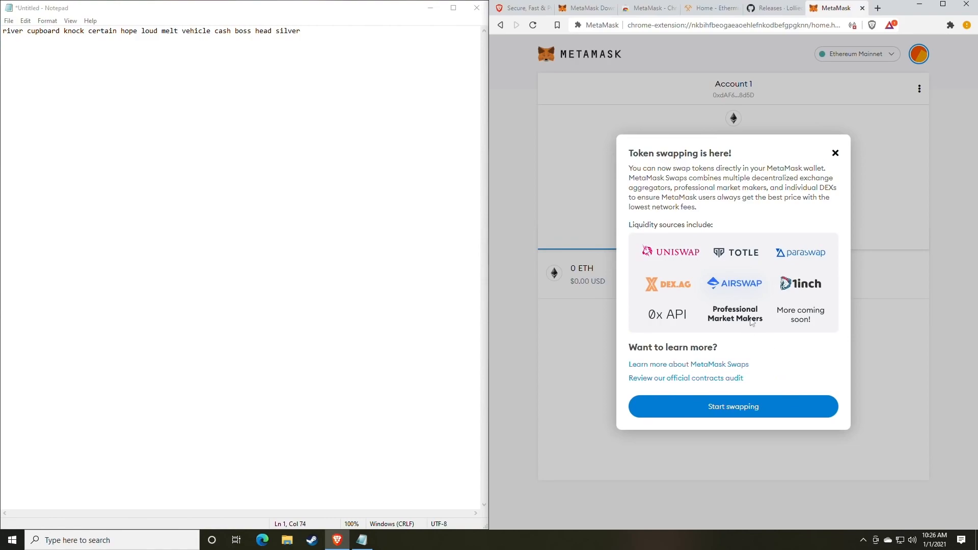
click(836, 153)
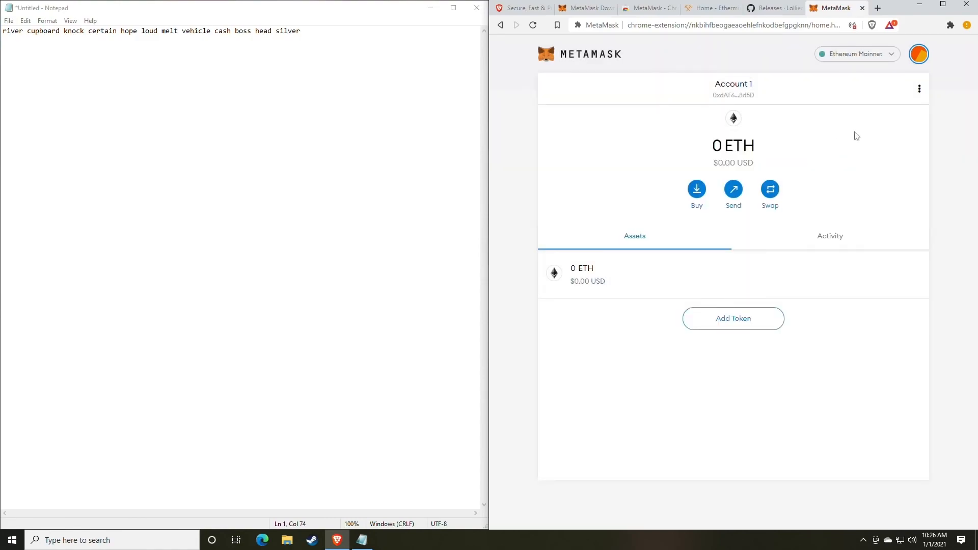
click(919, 54)
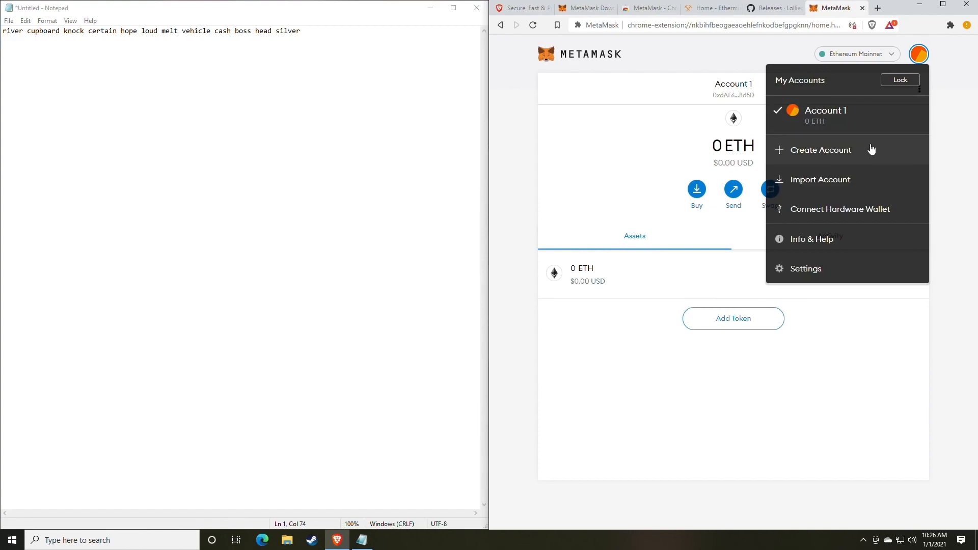
click(634, 158)
- Copy the Account 1 wallet address and paste it into Notepad below the backup phrase
click(741, 97)
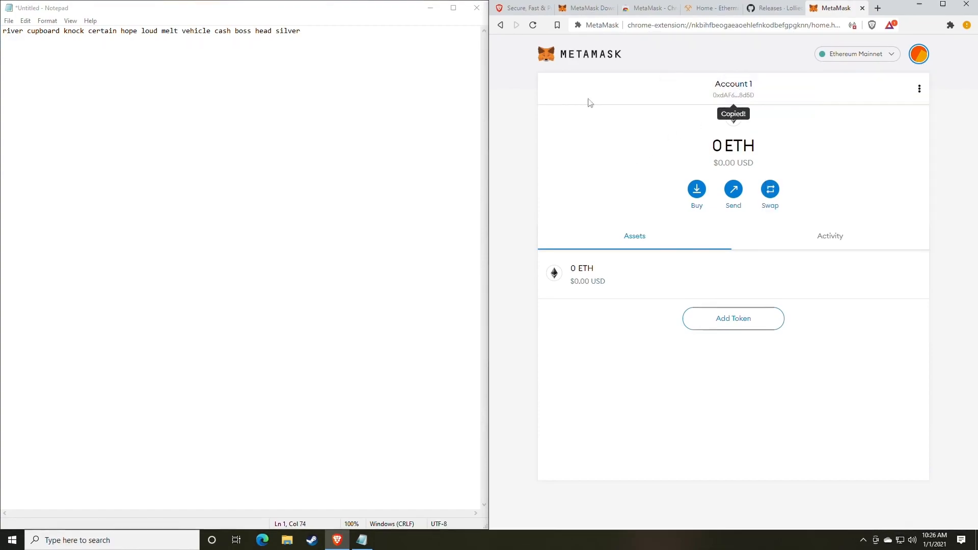
click(325, 40)
key(Return)
key(ctrl+v)
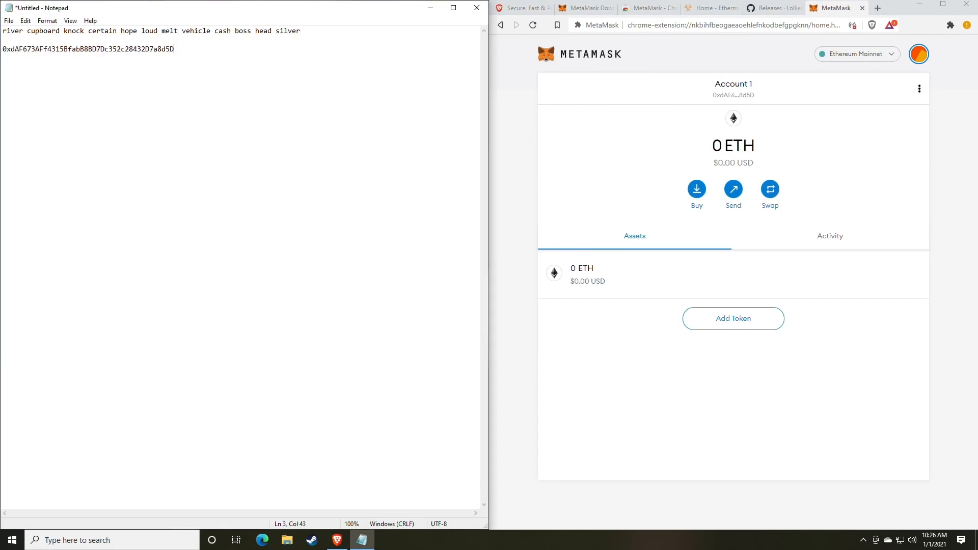
- Review the backup phrase and the wallet address in the Notepad document by highlighting each one
drag(302, 32, 6, 30)
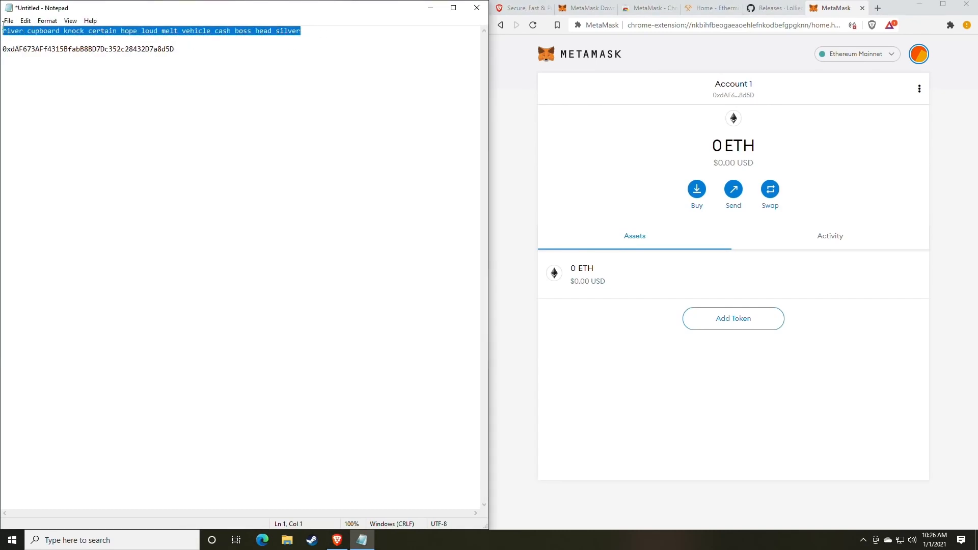
drag(175, 49, 3, 47)
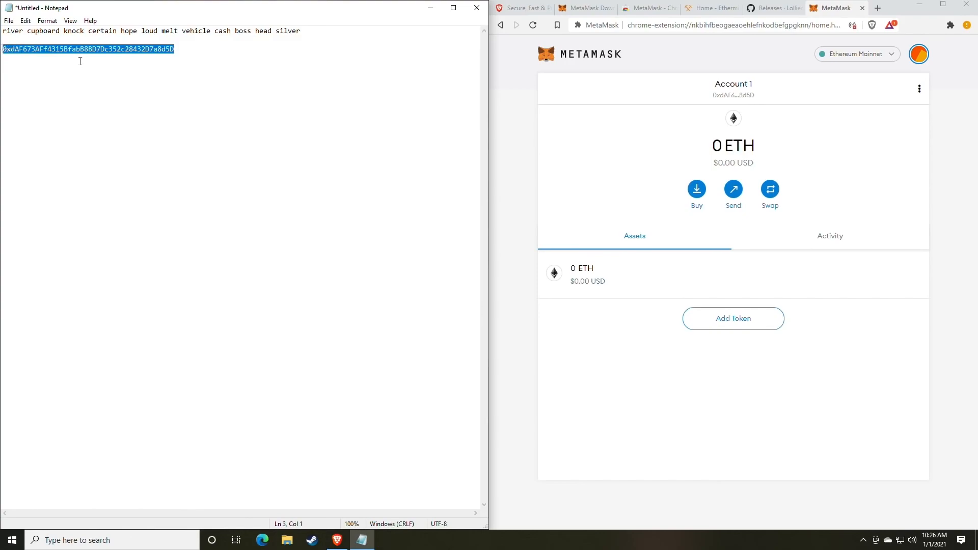
click(95, 51)
double_click(94, 51)
click(211, 95)
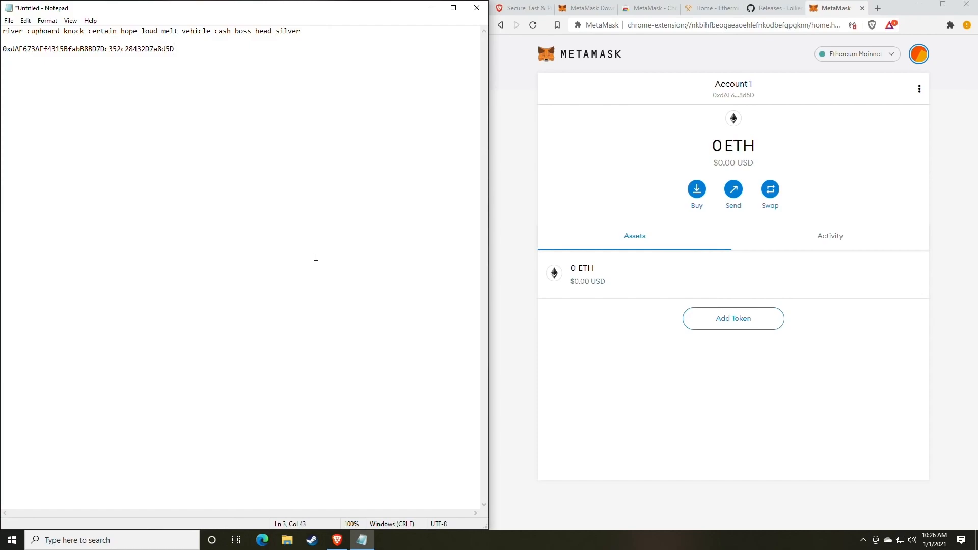
drag(175, 48, 6, 56)
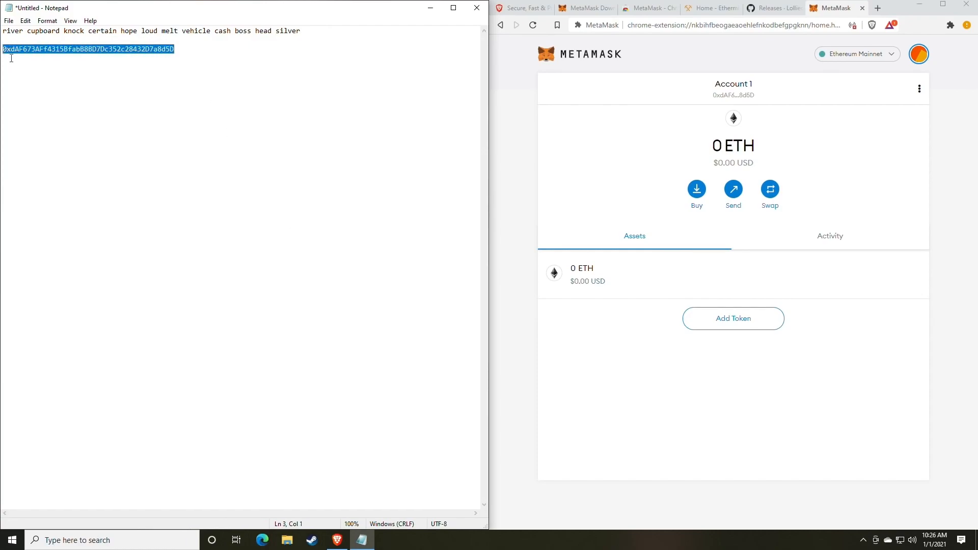
click(70, 74)
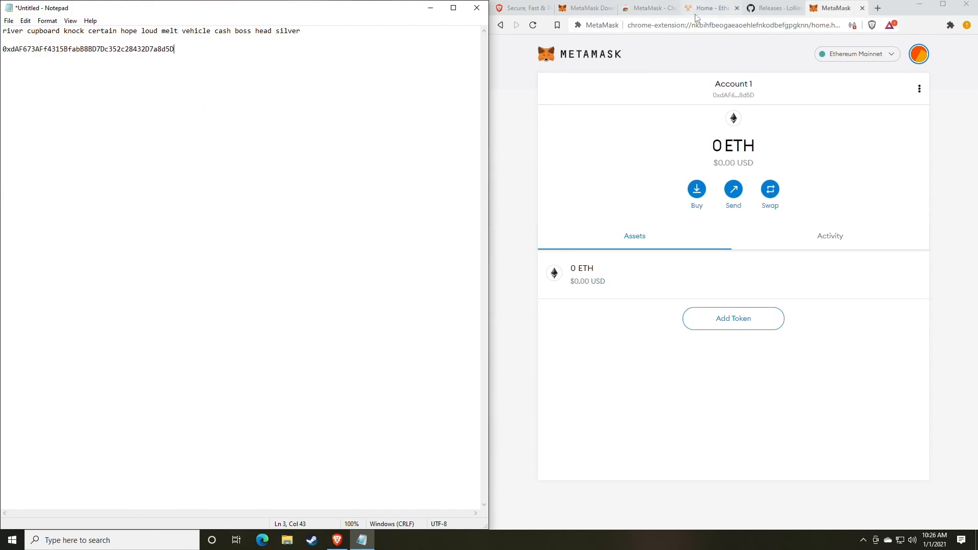
- Examine the lolMiner 1.17 release notes and download assets on the GitHub releases page
click(768, 12)
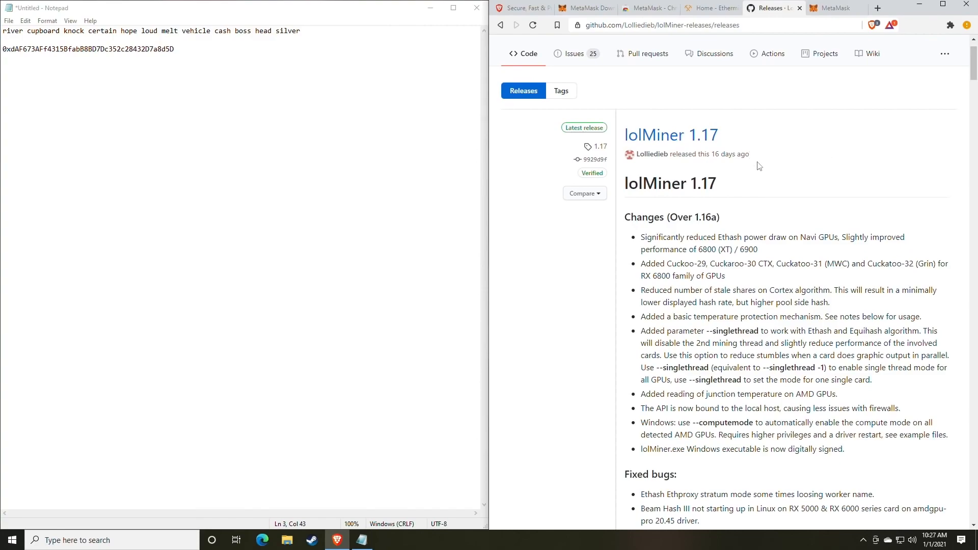
scroll(728, 190, down, 1)
scroll(728, 190, up, 1)
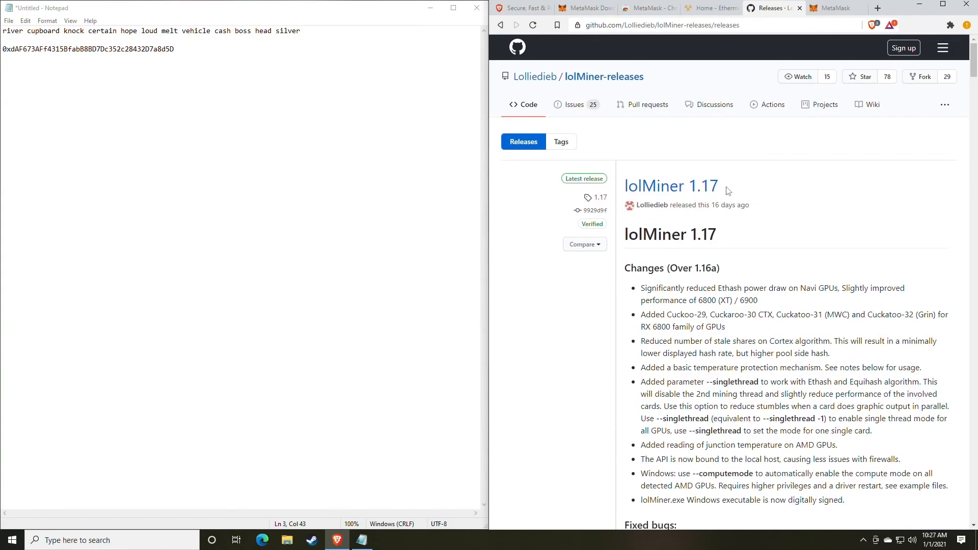
scroll(728, 191, down, 15)
scroll(728, 191, up, 14)
scroll(727, 190, up, 2)
scroll(755, 258, down, 8)
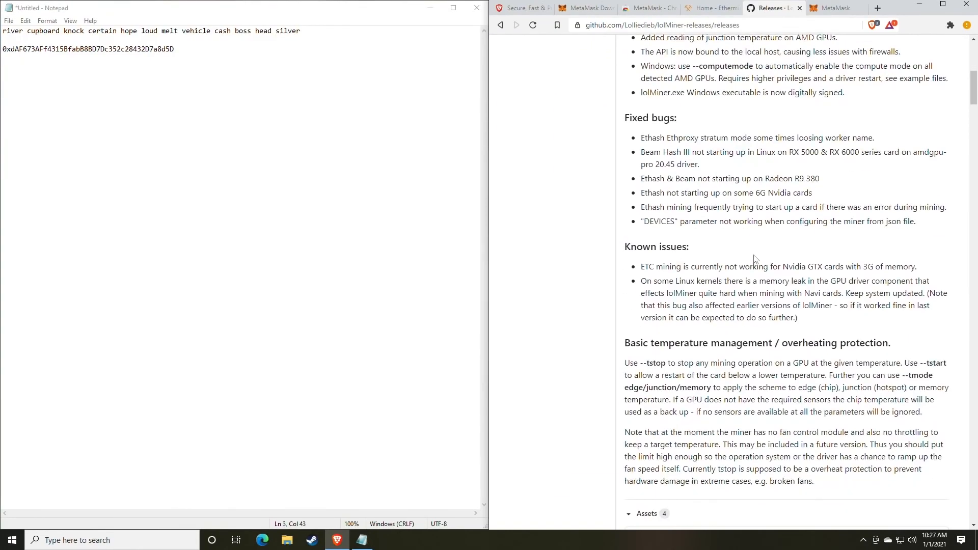
scroll(755, 259, down, 4)
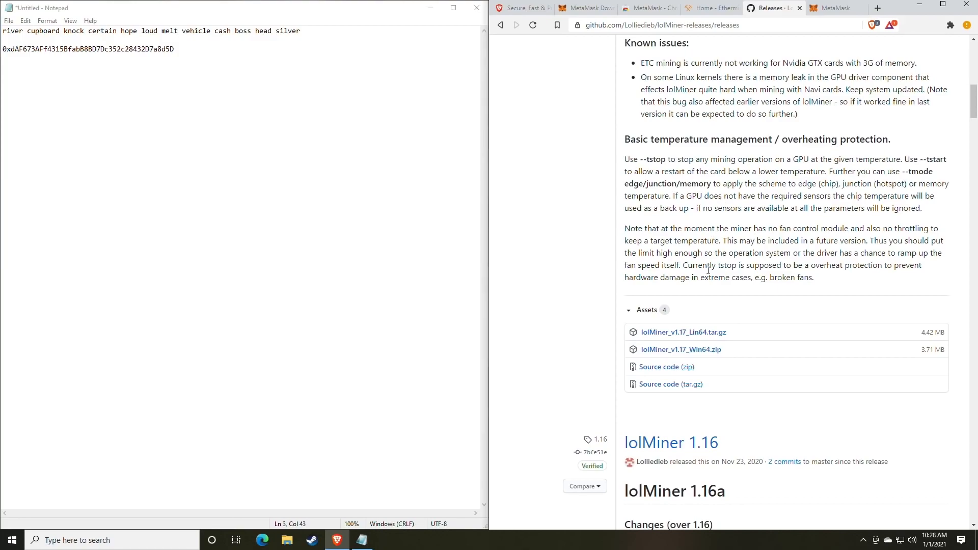
scroll(708, 272, up, 10)
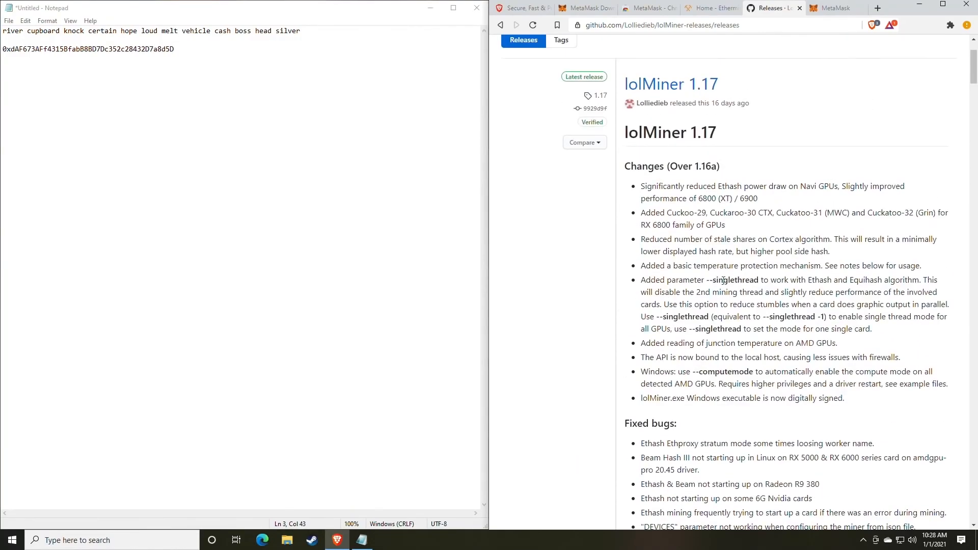
scroll(720, 277, up, 2)
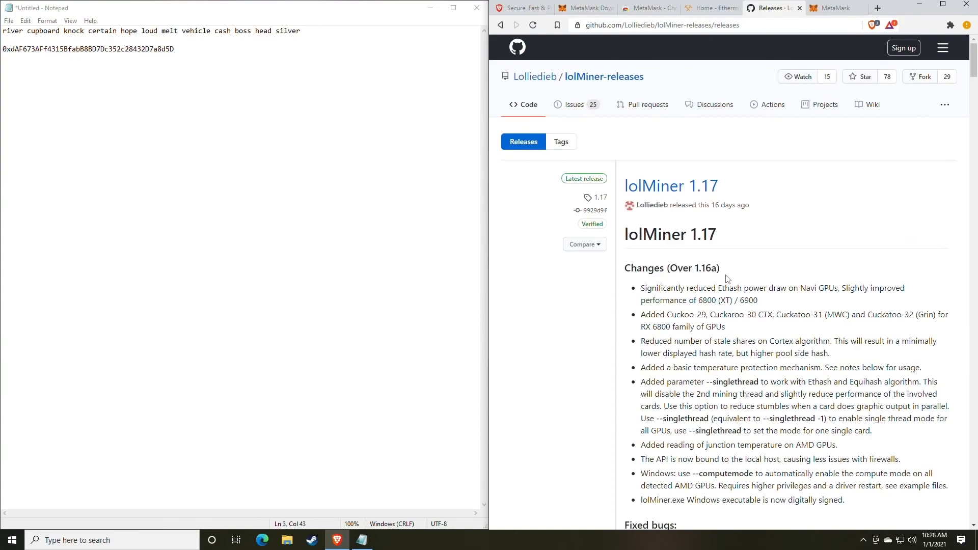
- Download lolMiner_v1.17_Win64.zip to the Downloads folder and show the file in its folder
scroll(734, 282, down, 9)
scroll(747, 289, down, 3)
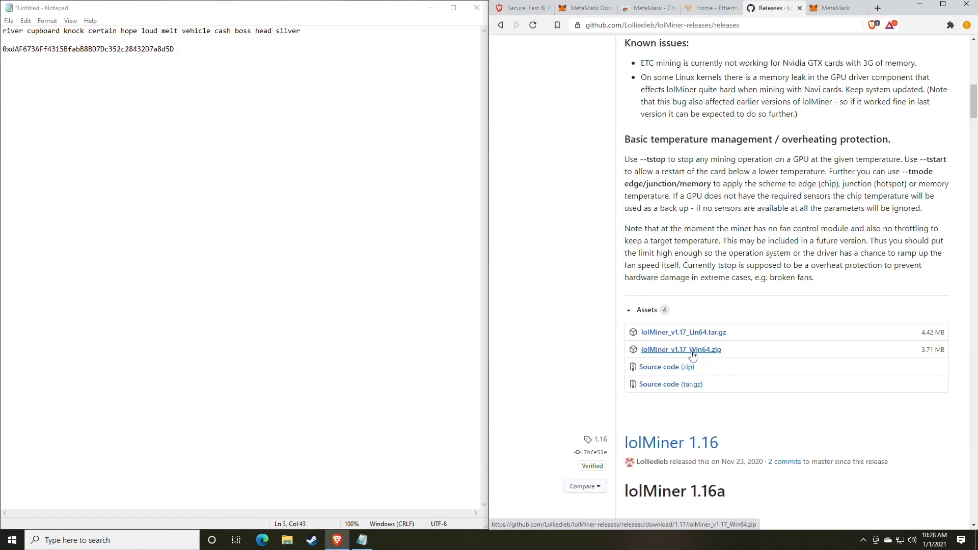
click(687, 352)
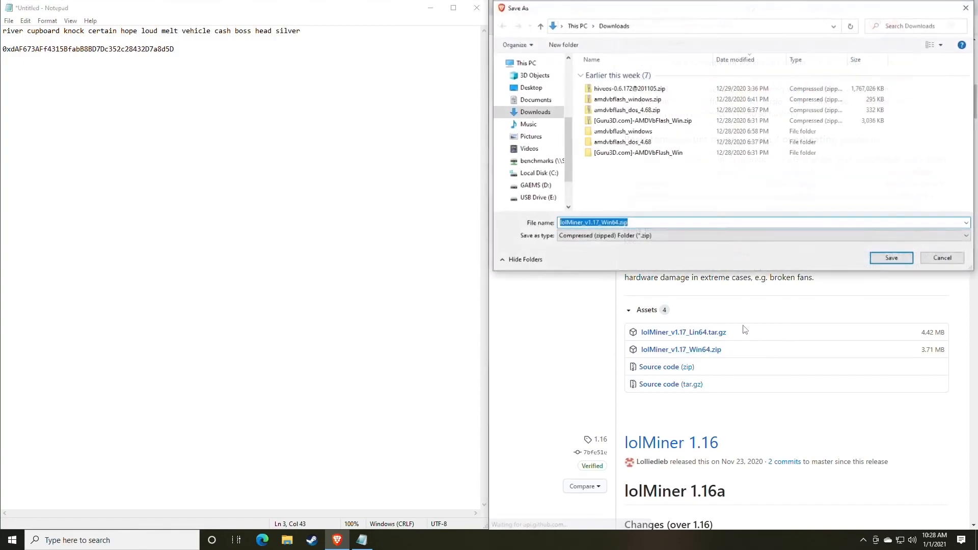
key(Return)
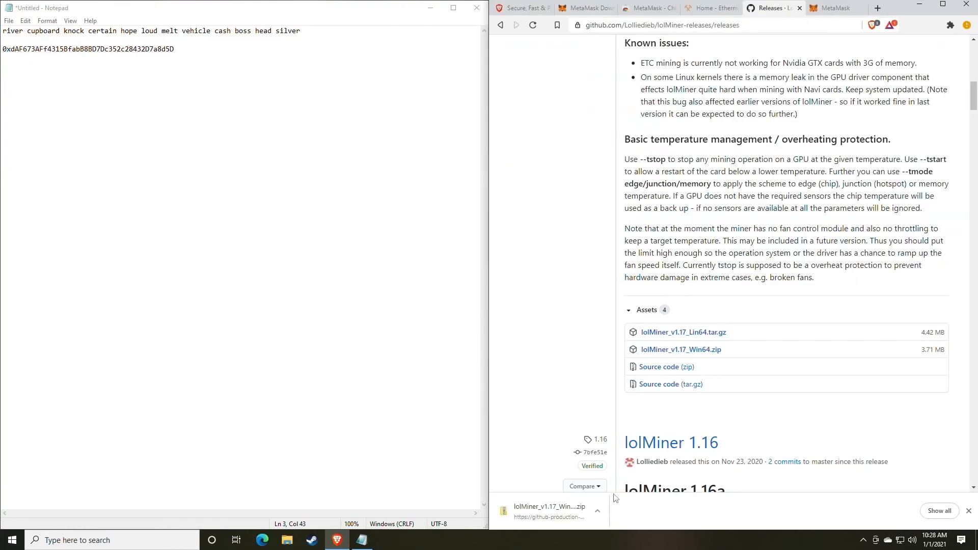
click(598, 513)
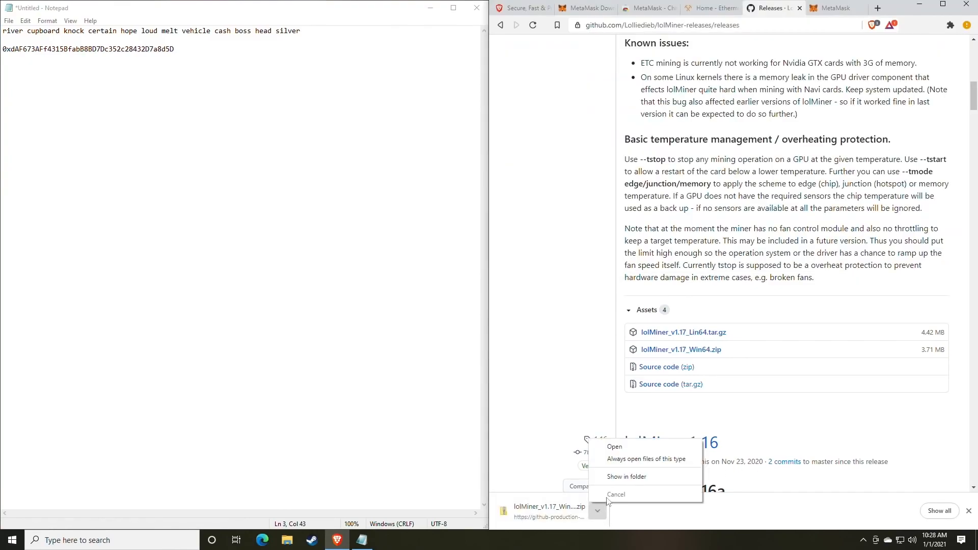
click(627, 476)
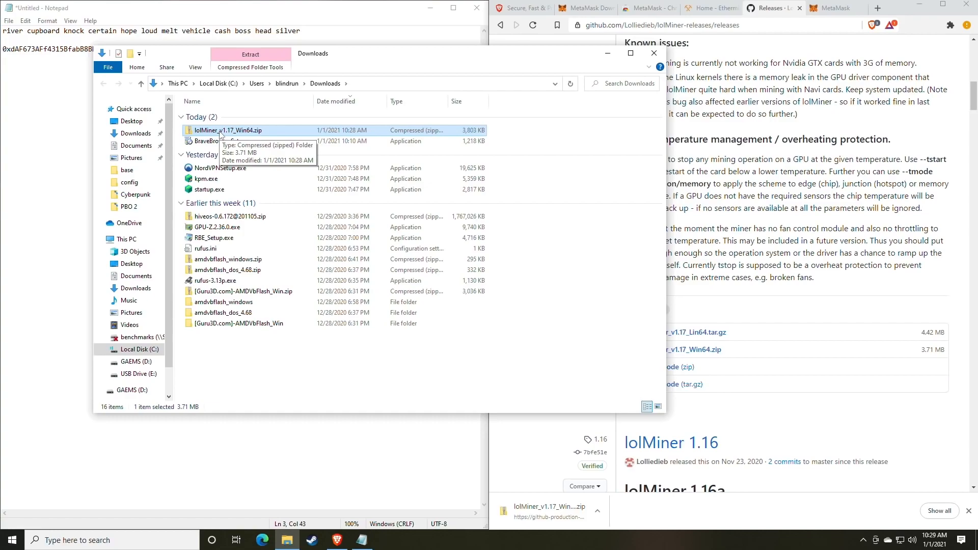
- Look into the Miners folder on the GAEMS (D:) drive and return to the Downloads folder
click(136, 361)
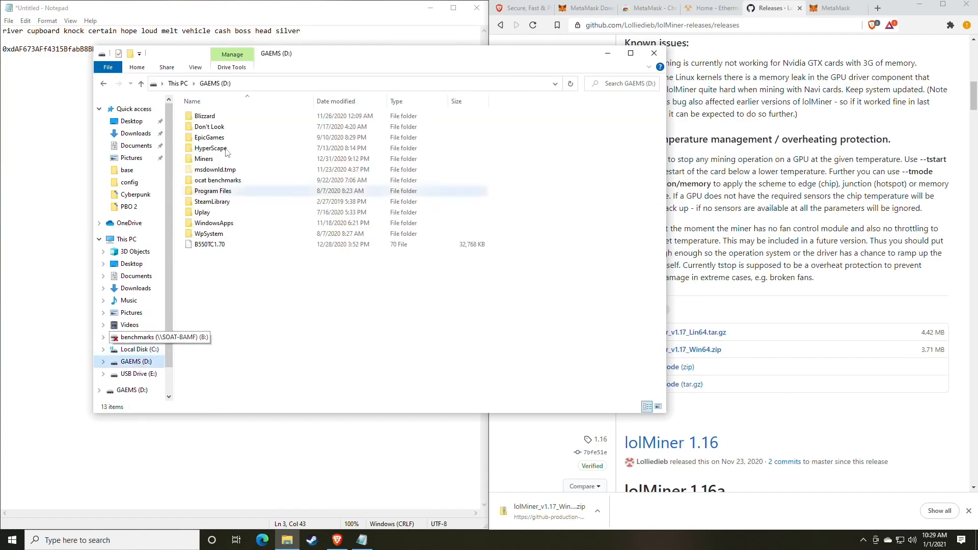
double_click(207, 162)
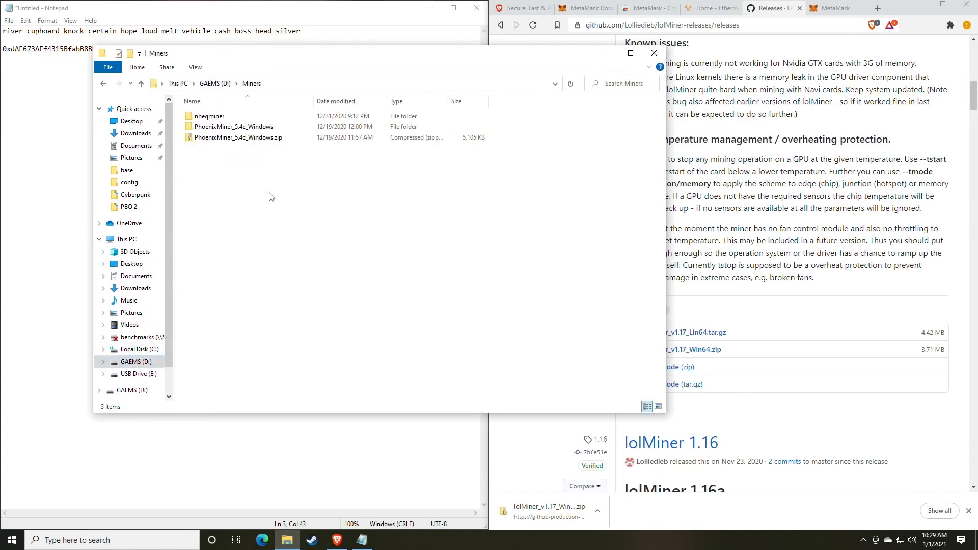
click(105, 84)
click(104, 83)
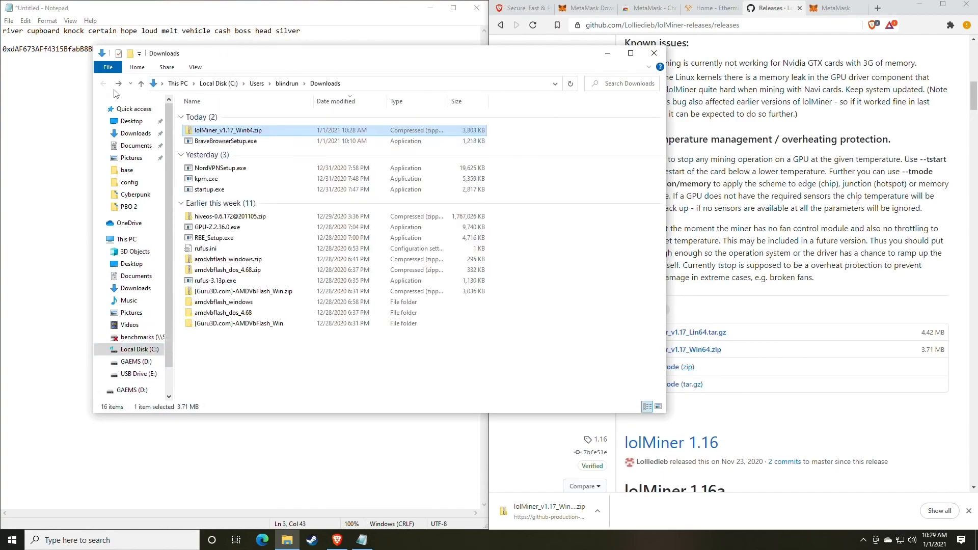
- Extract lolMiner_v1.17_Win64.zip to its default folder in Downloads and open the extracted 1.17 folder
right_click(223, 131)
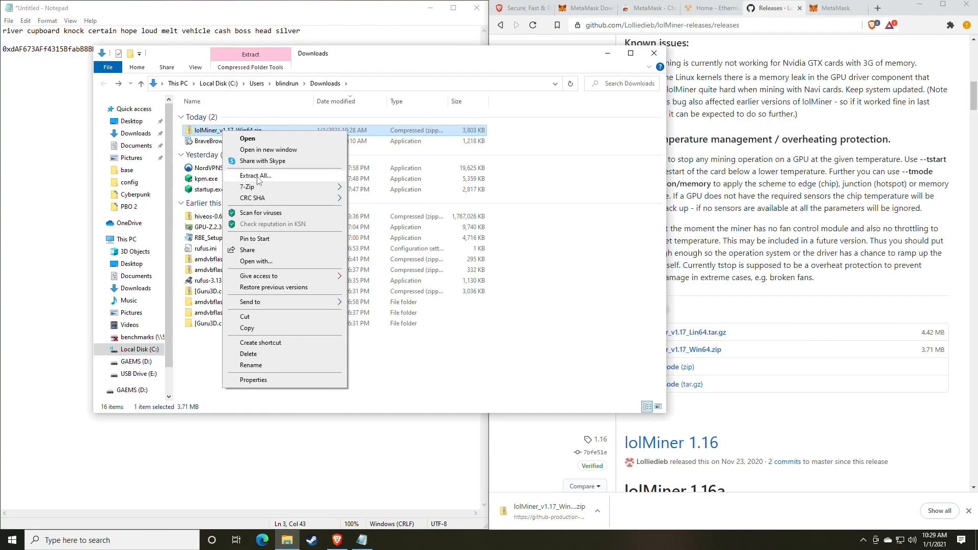
mouse_move(250, 189)
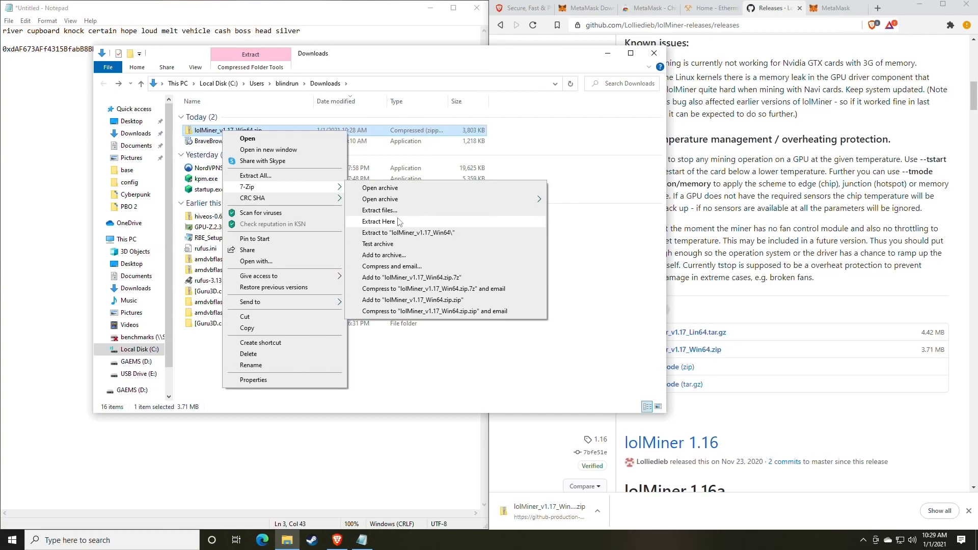
click(269, 178)
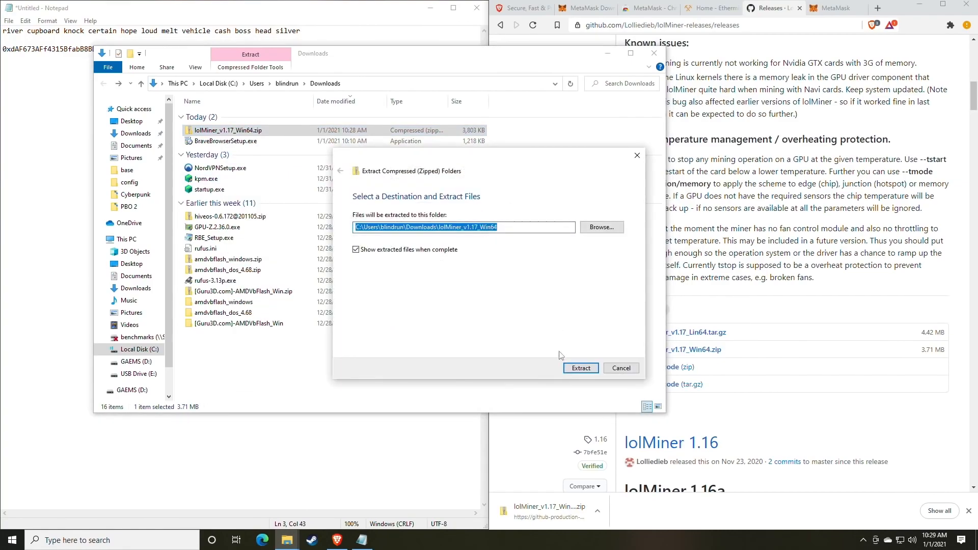
click(575, 370)
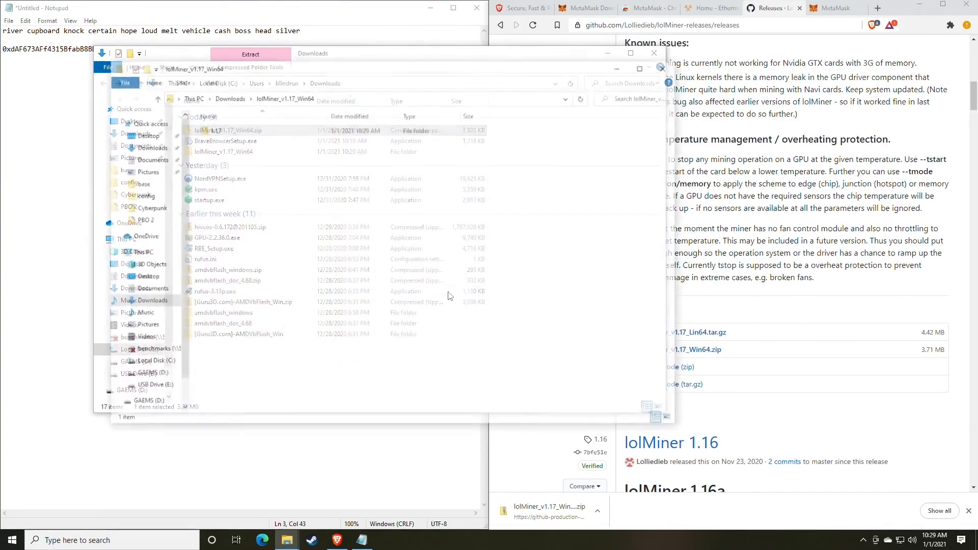
drag(304, 70, 426, 79)
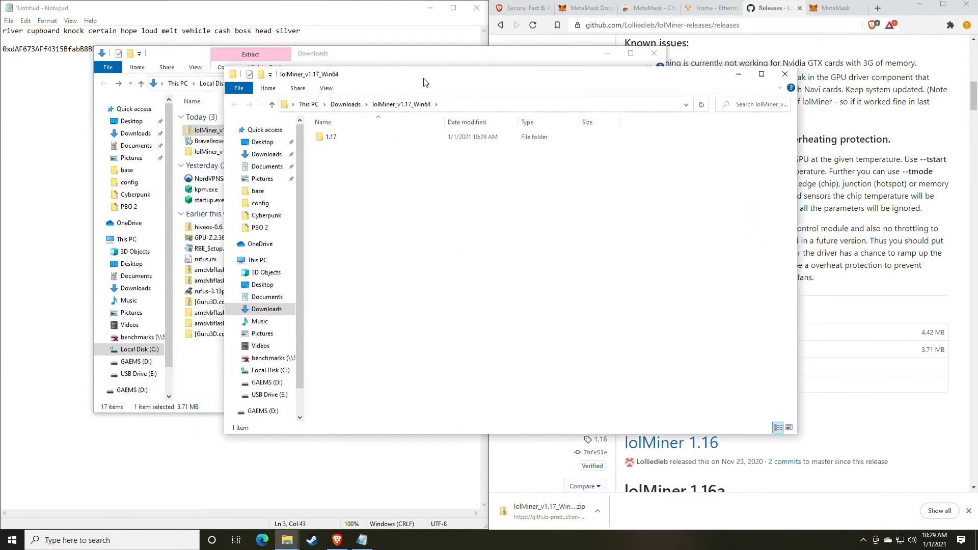
double_click(335, 137)
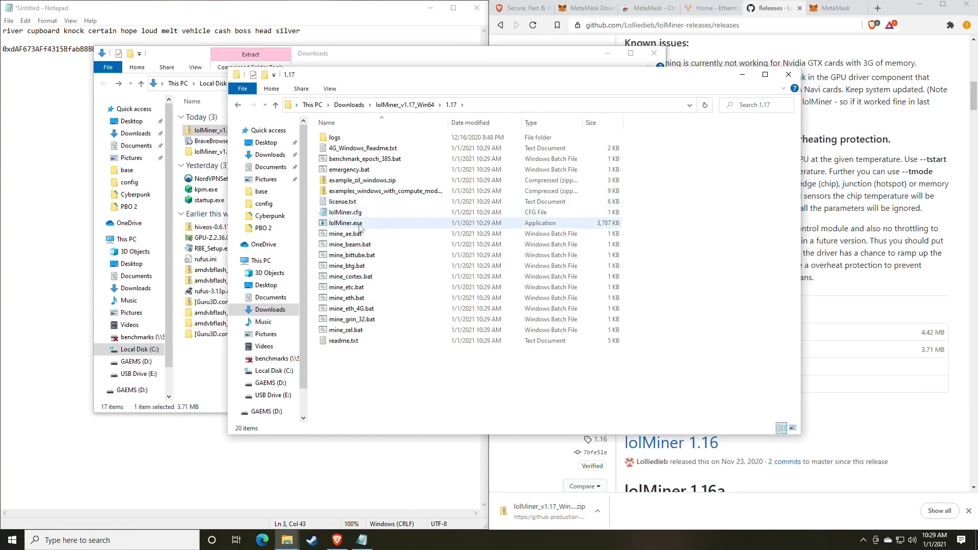
- Turn on hiding extensions for known file types in File Explorer Options and dismiss the resulting security notification
click(152, 539)
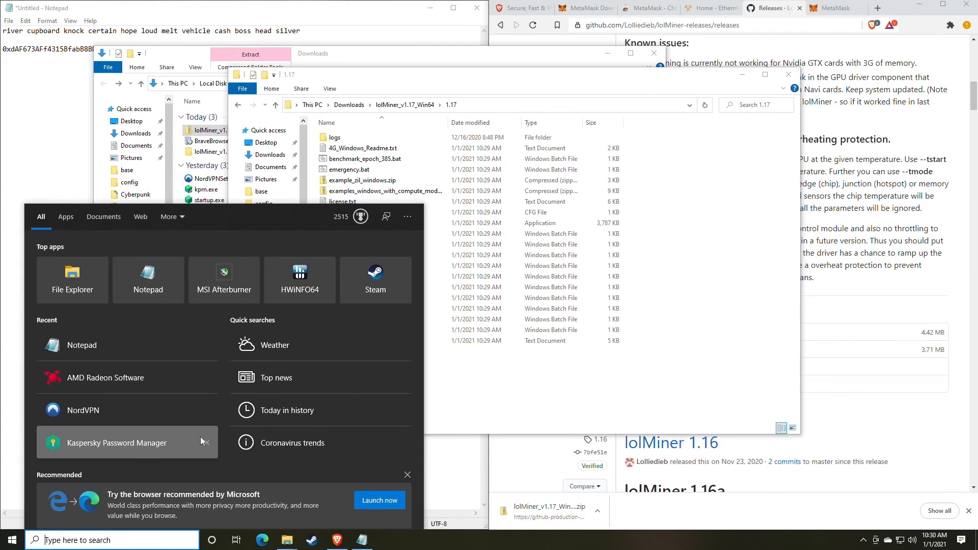
text(file)
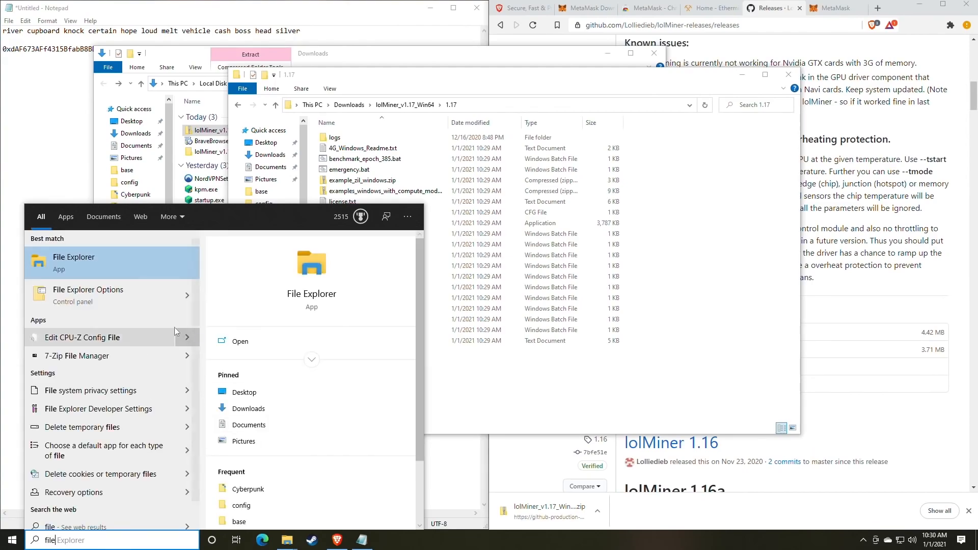
click(120, 301)
drag(175, 99, 465, 100)
click(427, 116)
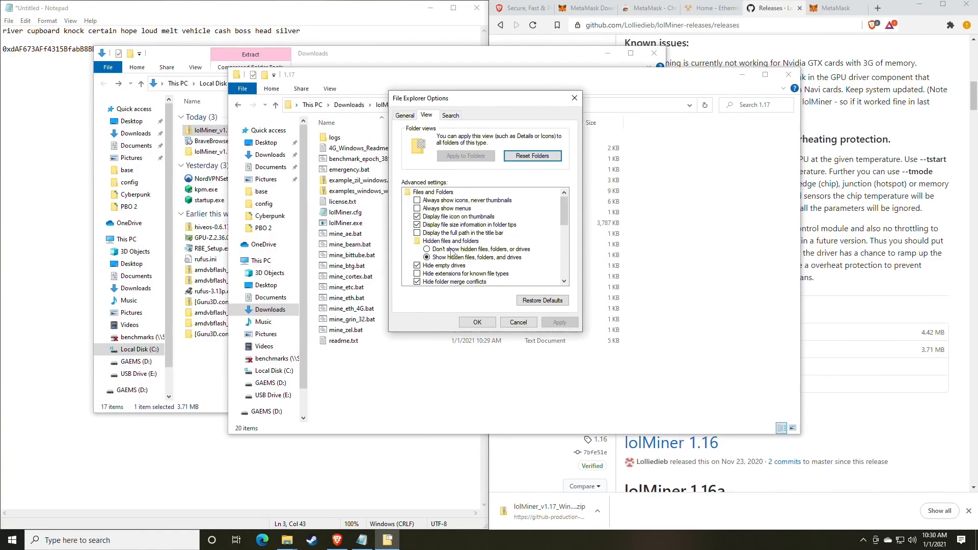
scroll(451, 252, down, 1)
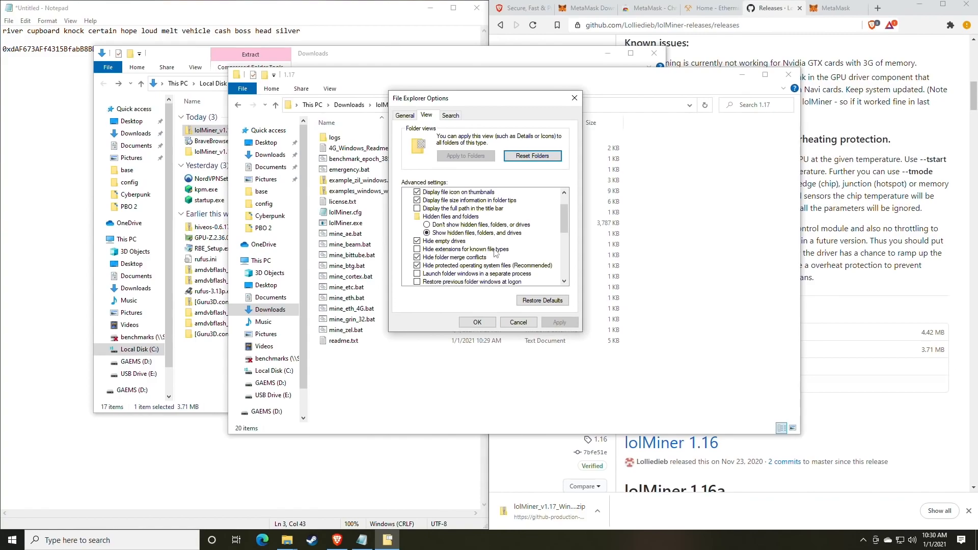
click(417, 249)
click(559, 322)
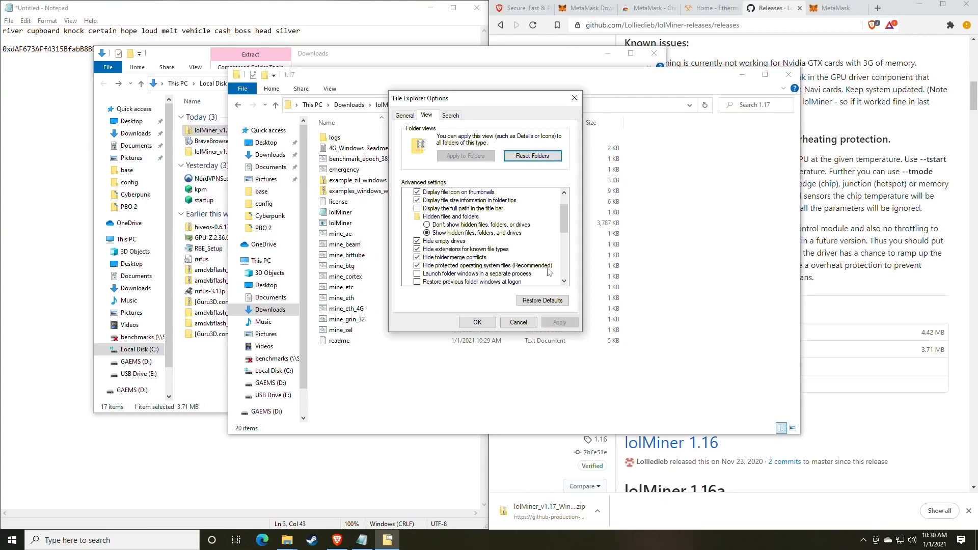
drag(473, 103, 661, 109)
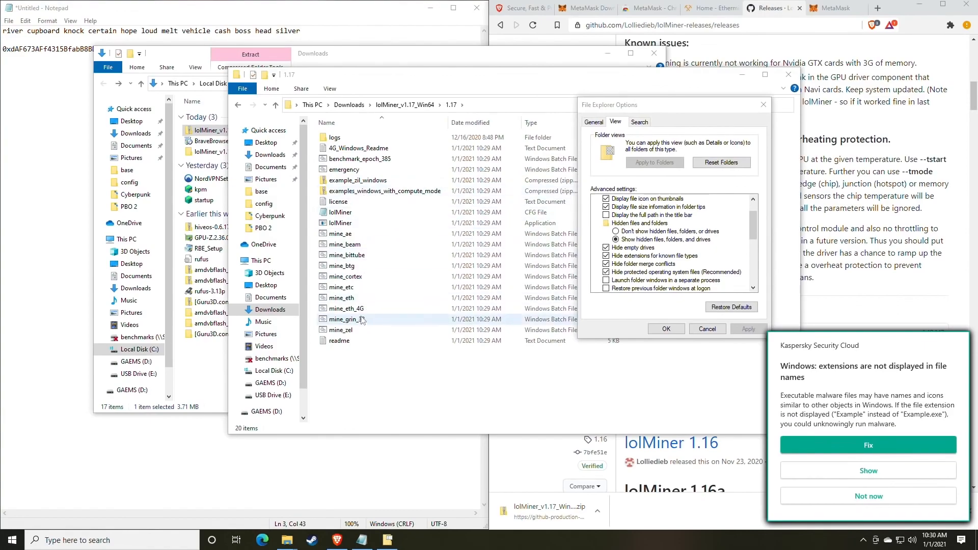
click(872, 499)
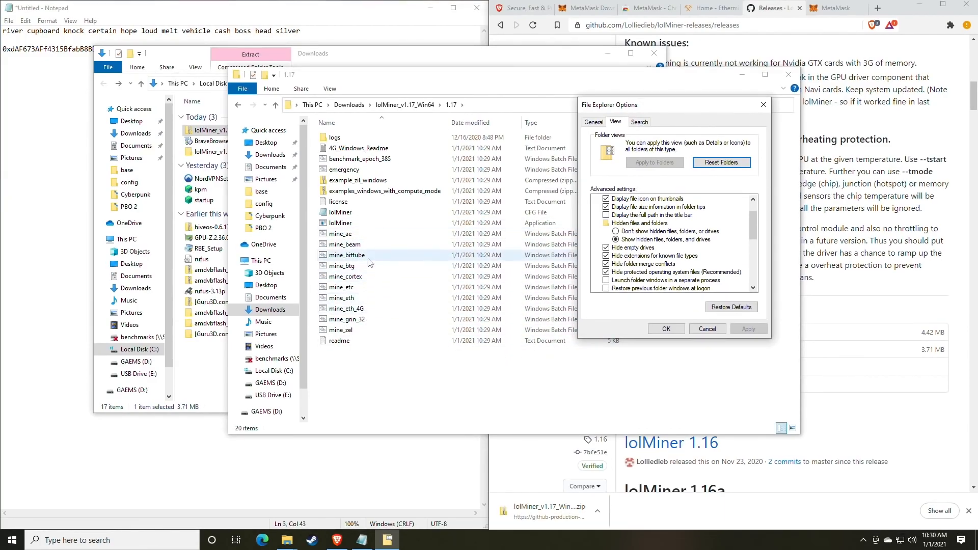
- Turn off hiding extensions for known file types and close File Explorer Options
click(606, 255)
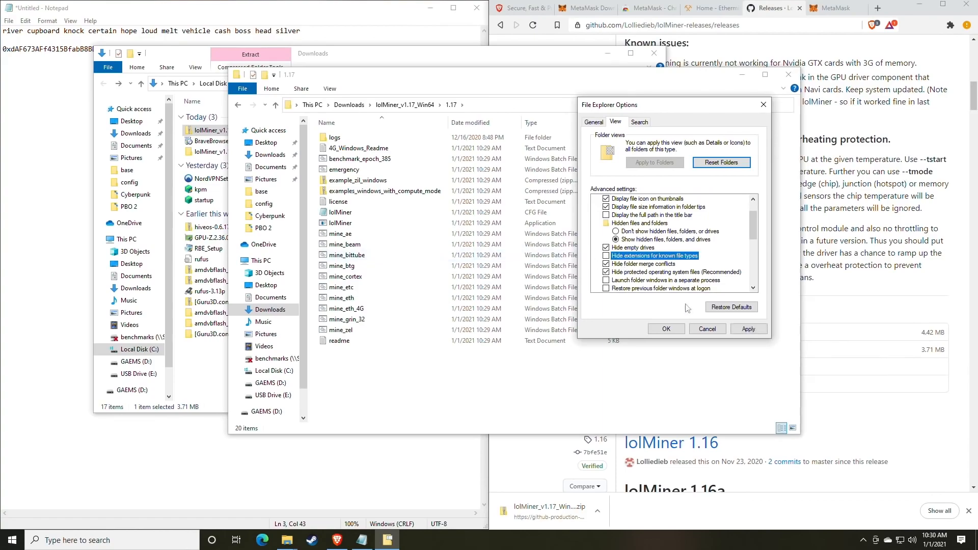
click(748, 329)
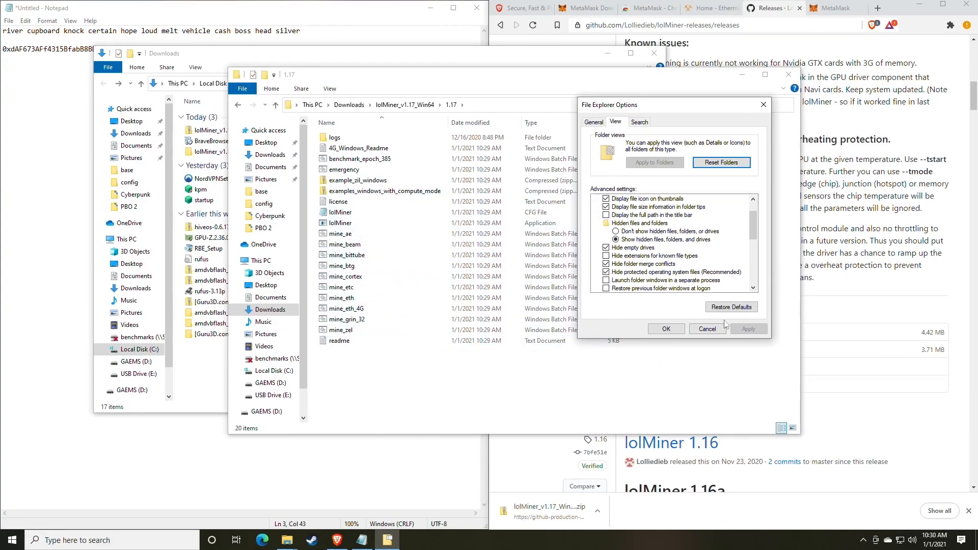
click(667, 328)
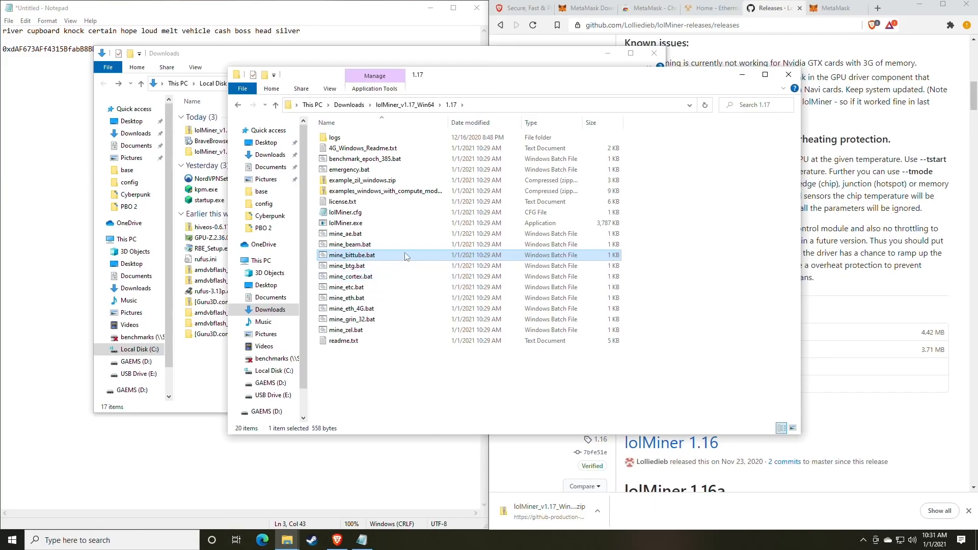
- Switch to the ethermine.org site in the browser and open its Start Mining page
drag(478, 82, 481, 106)
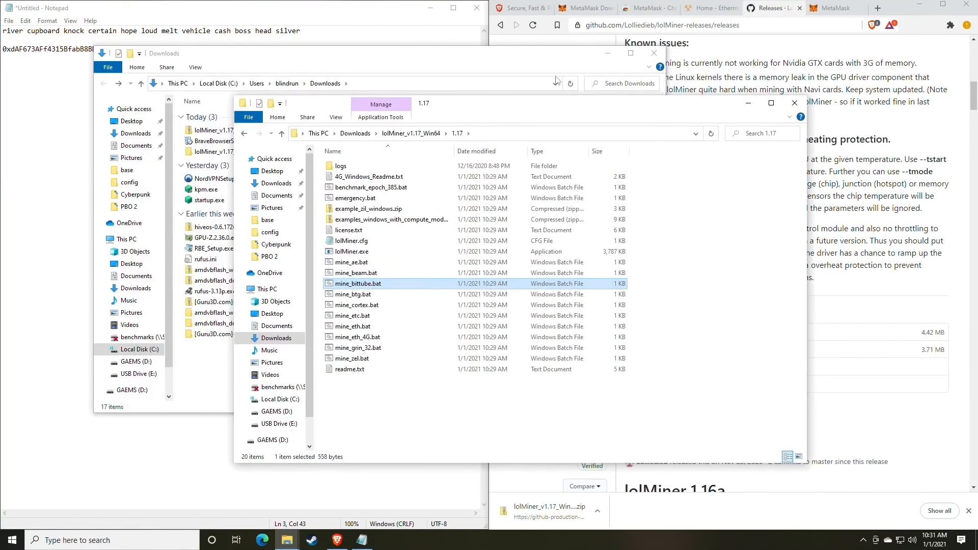
click(712, 9)
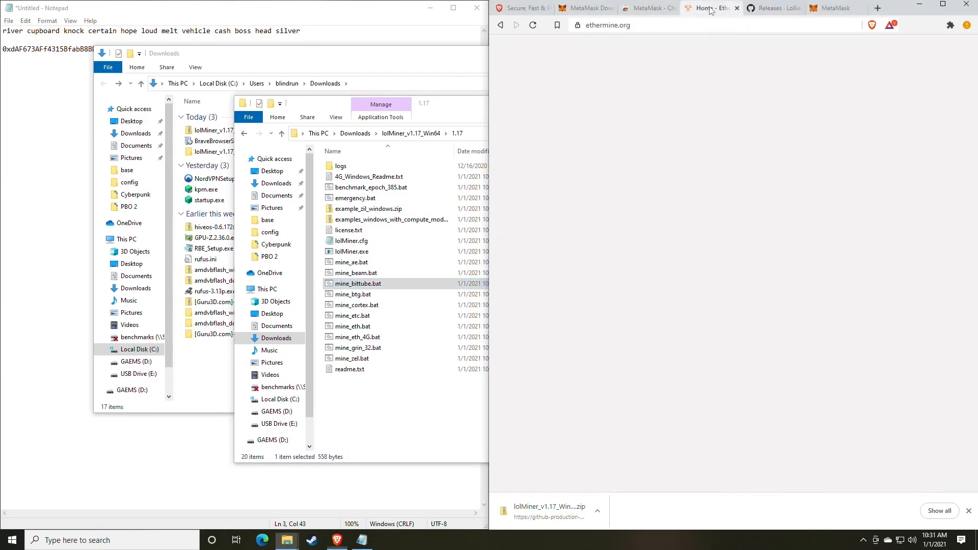
click(334, 13)
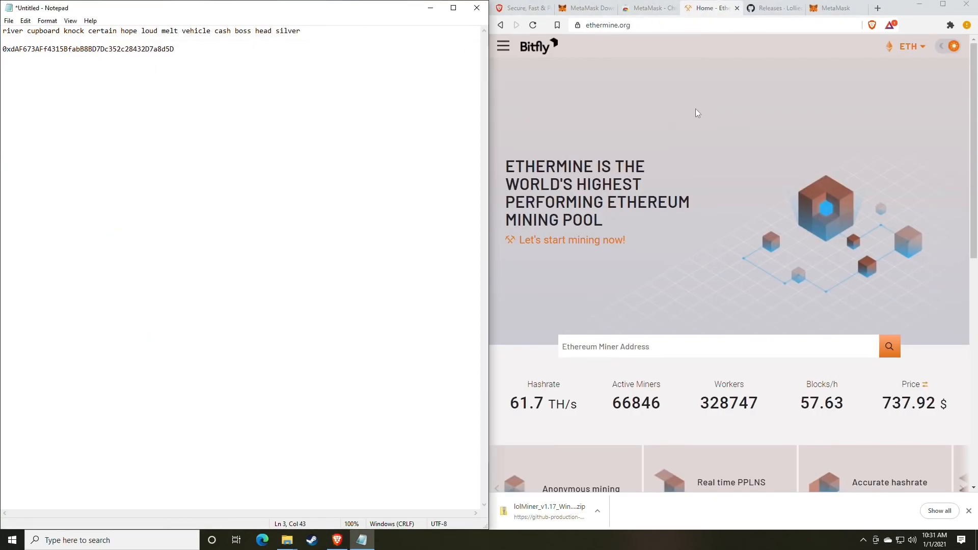
scroll(671, 232, down, 1)
scroll(671, 228, up, 1)
click(503, 47)
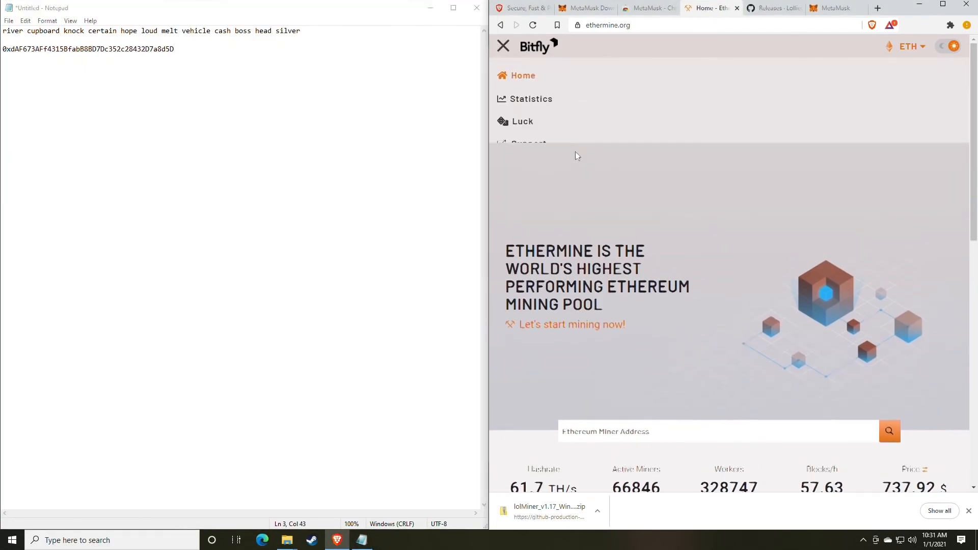
click(505, 47)
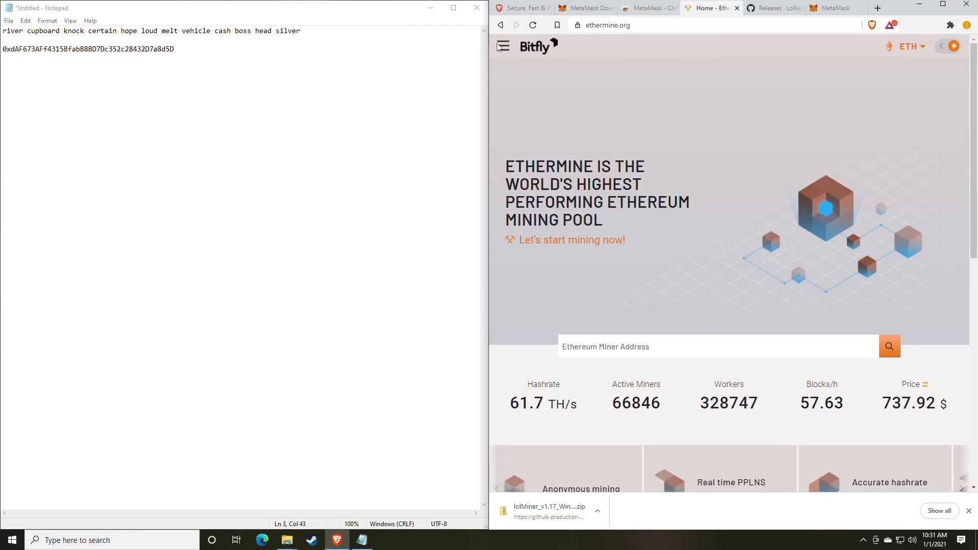
click(505, 48)
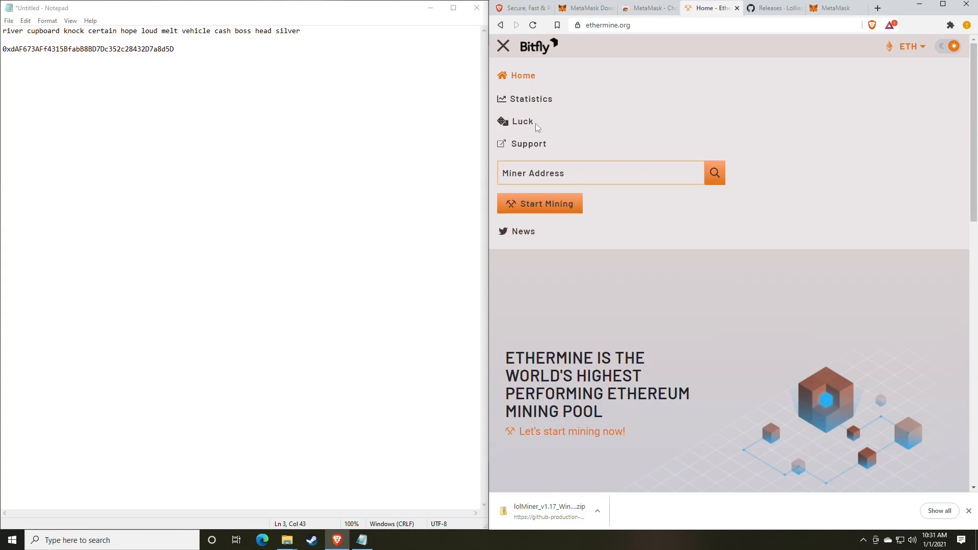
click(503, 50)
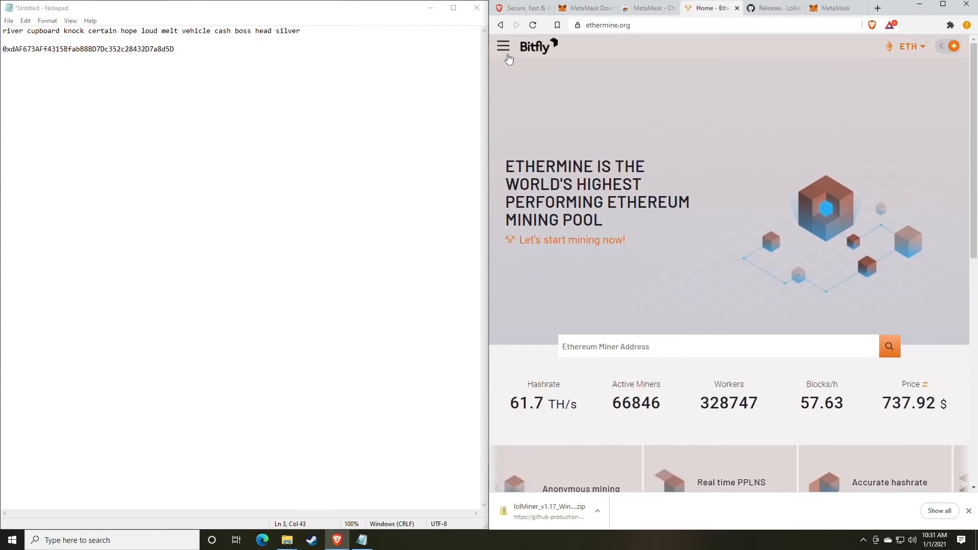
click(502, 49)
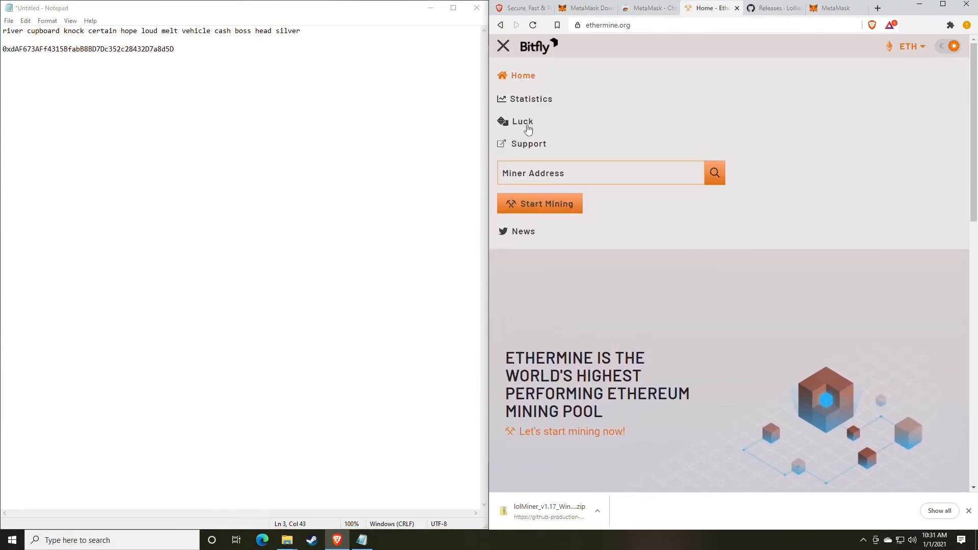
click(540, 208)
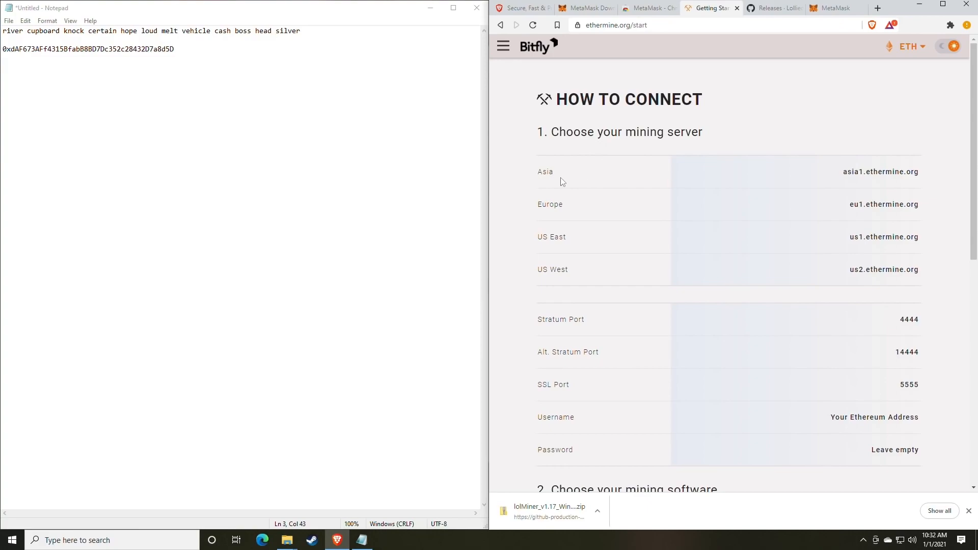
- Examine the regional mining servers and the port settings on Ethermine's How to Connect page
double_click(538, 176)
drag(548, 244, 615, 251)
drag(548, 274, 591, 275)
click(604, 273)
scroll(634, 255, down, 3)
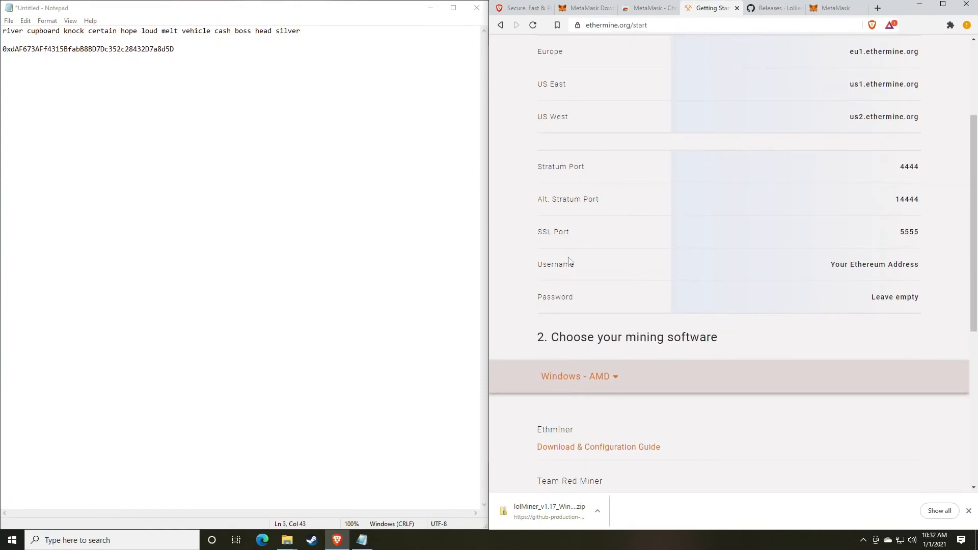
drag(925, 229, 925, 205)
click(882, 233)
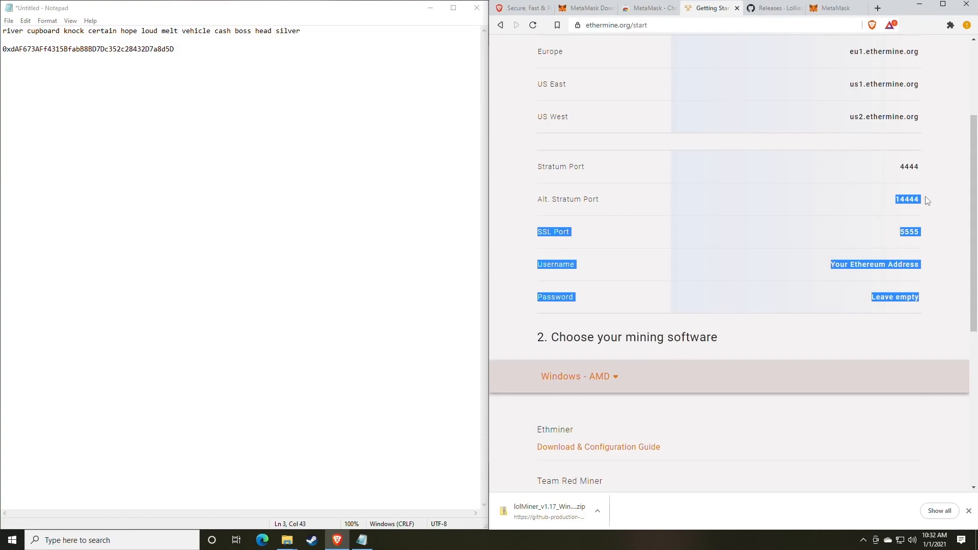
drag(927, 167, 860, 173)
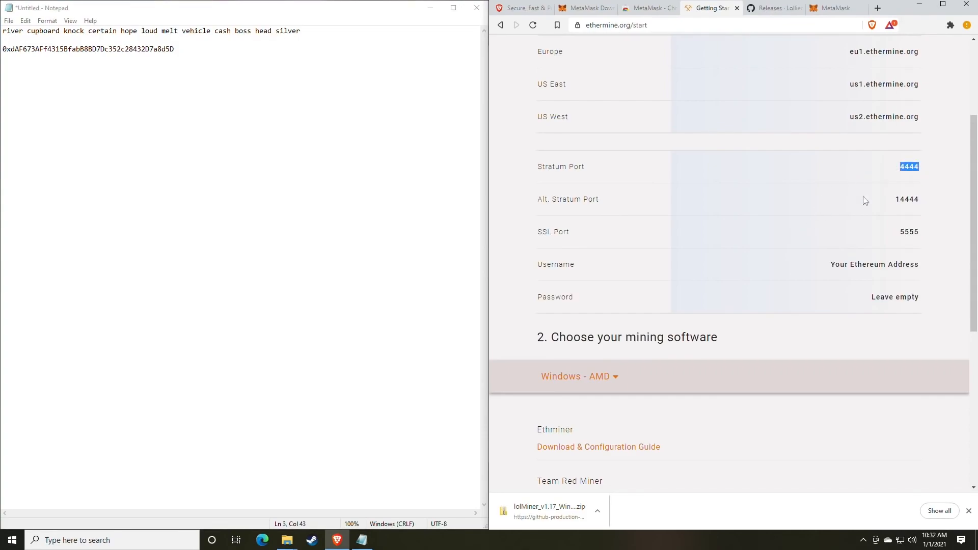
click(779, 246)
- Return to the lolMiner 1.17 folder, check mine_eth.bat against mine_eth_4G.bat, and select mine_eth.bat
mouse_move(287, 540)
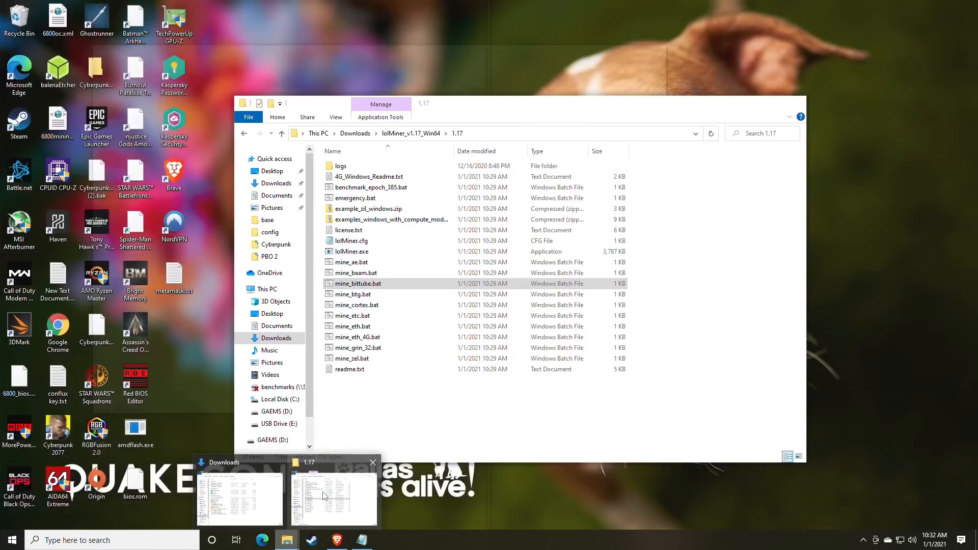
click(324, 496)
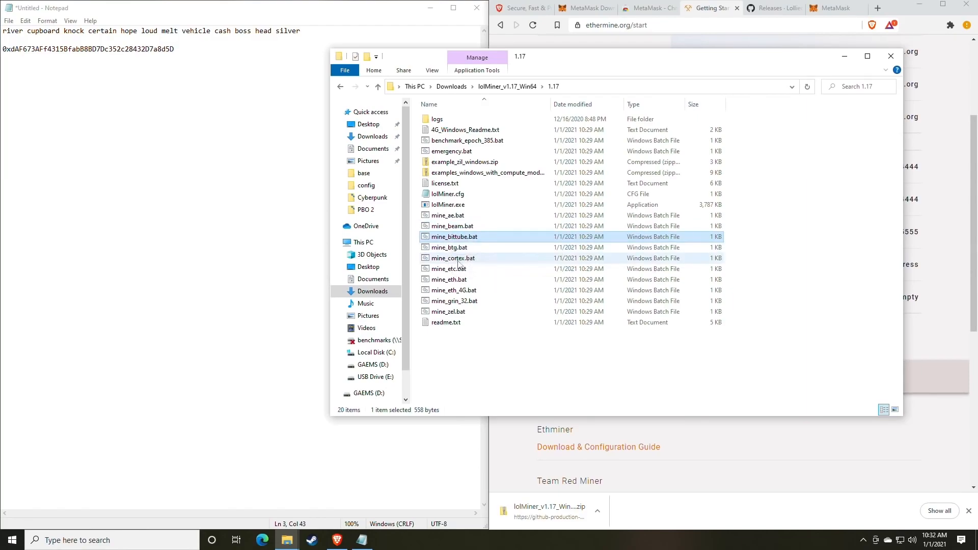
click(468, 280)
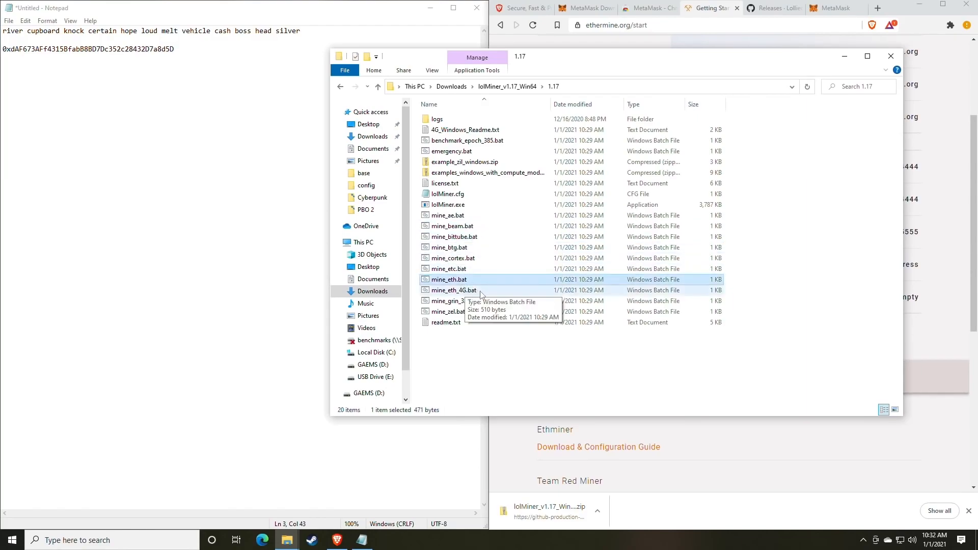
click(454, 293)
click(454, 279)
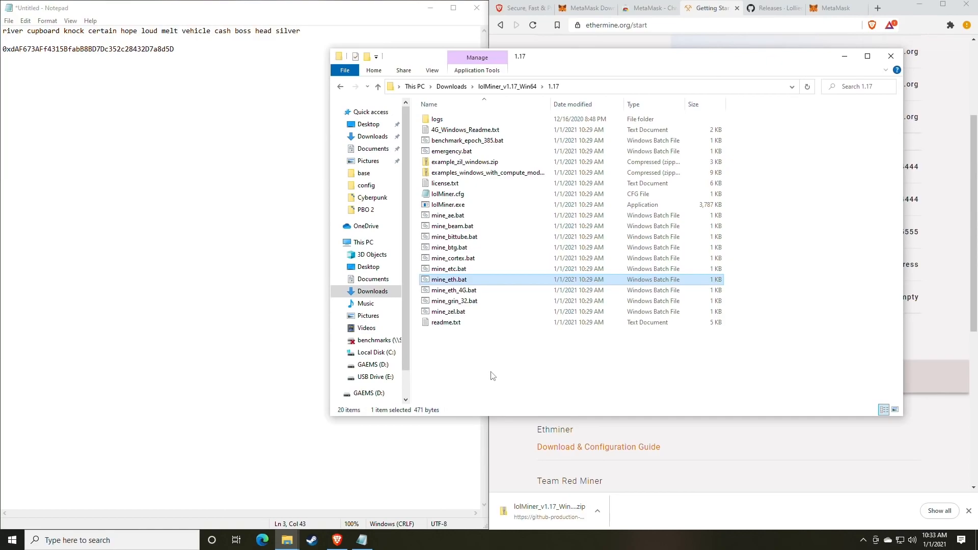
right_click(451, 284)
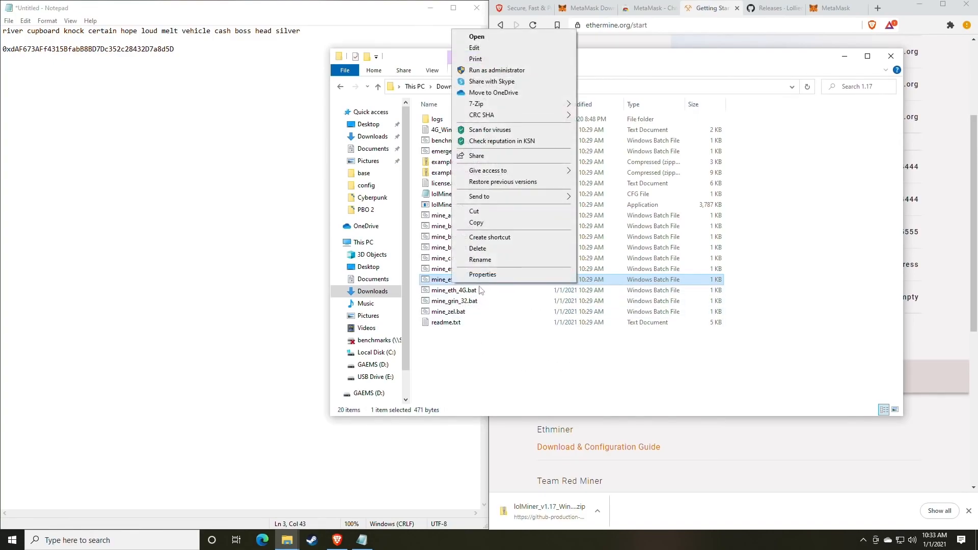
click(446, 294)
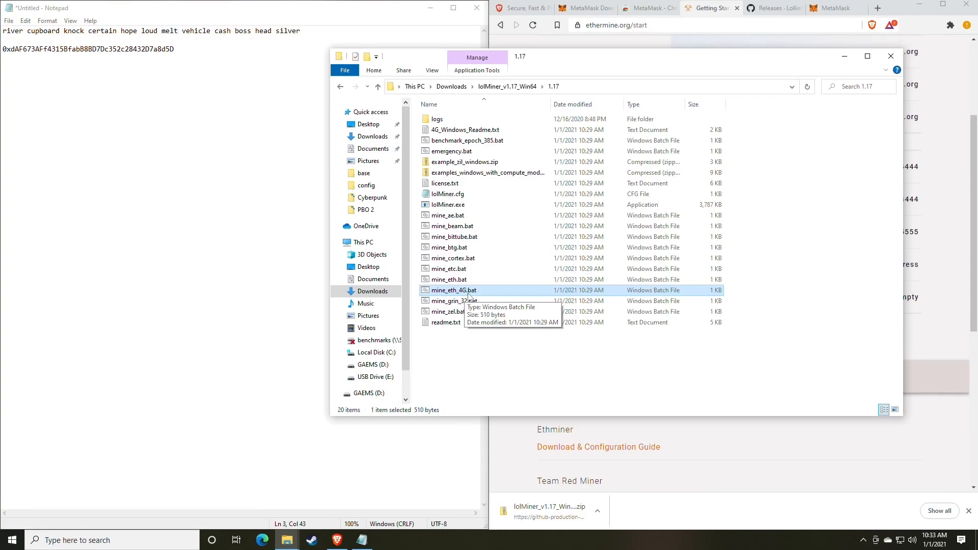
key(Up)
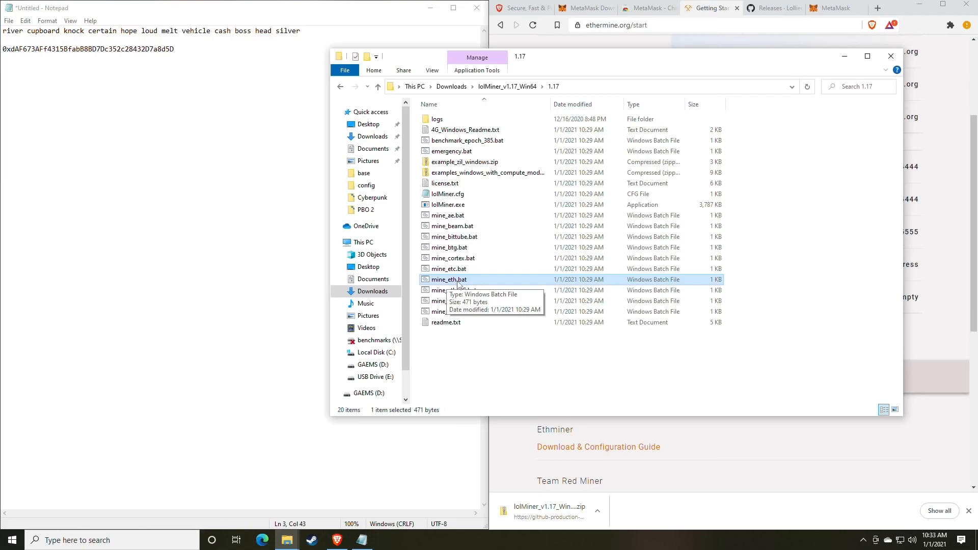
- Open mine_eth.bat for editing, allow it past the SmartScreen block, and move its Notepad window clear of the mining server list
right_click(466, 279)
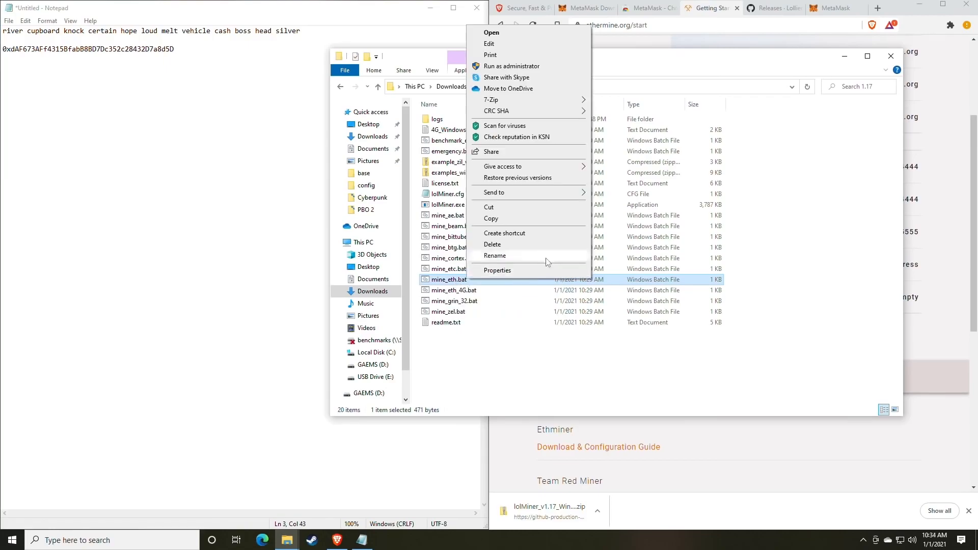
click(497, 45)
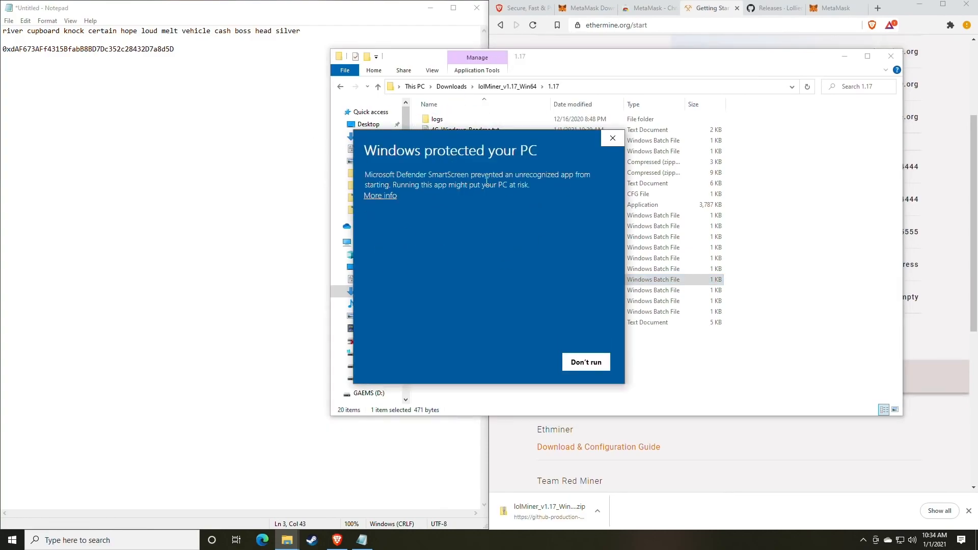
click(383, 196)
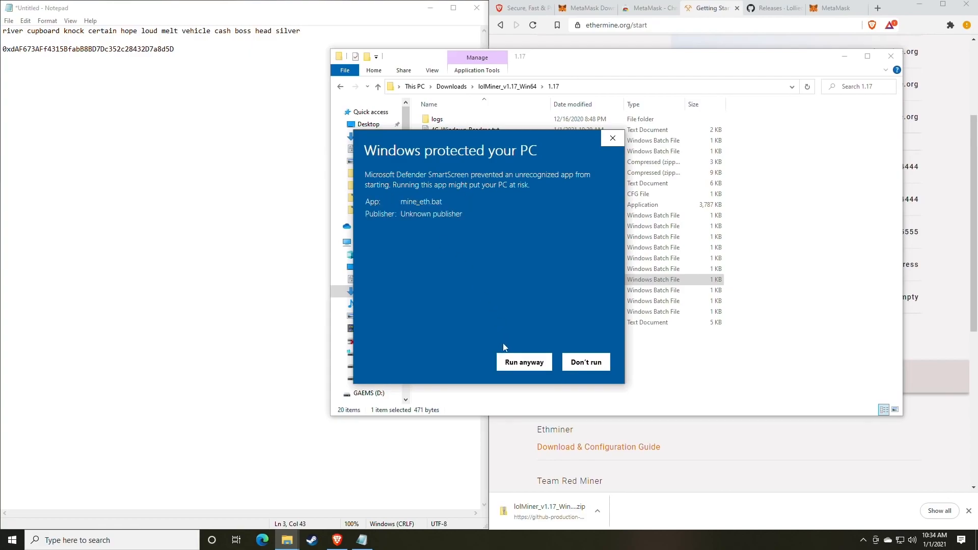
click(523, 363)
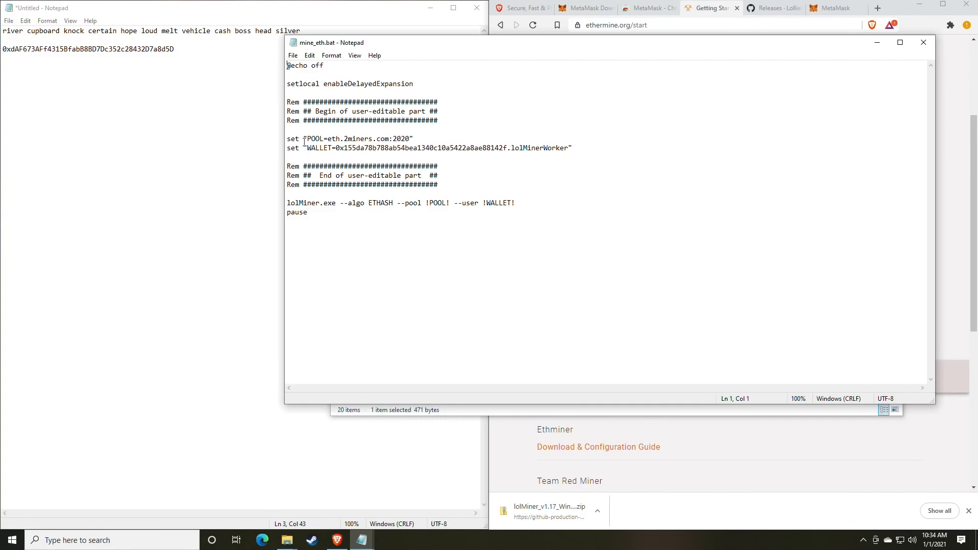
drag(464, 41, 213, 40)
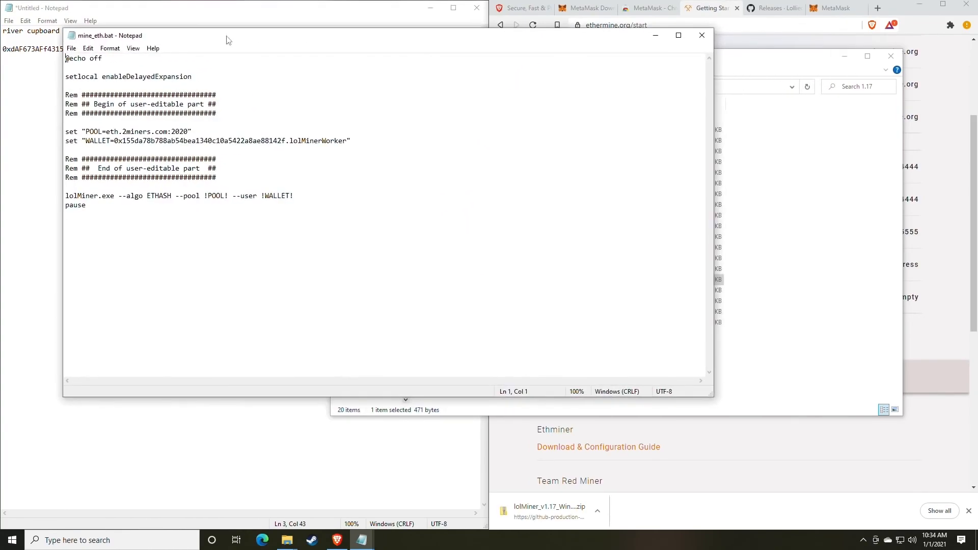
- Replace the POOL host in mine_eth.bat with Ethermine's US East server, us1.ethermine.org
click(682, 204)
scroll(681, 205, up, 2)
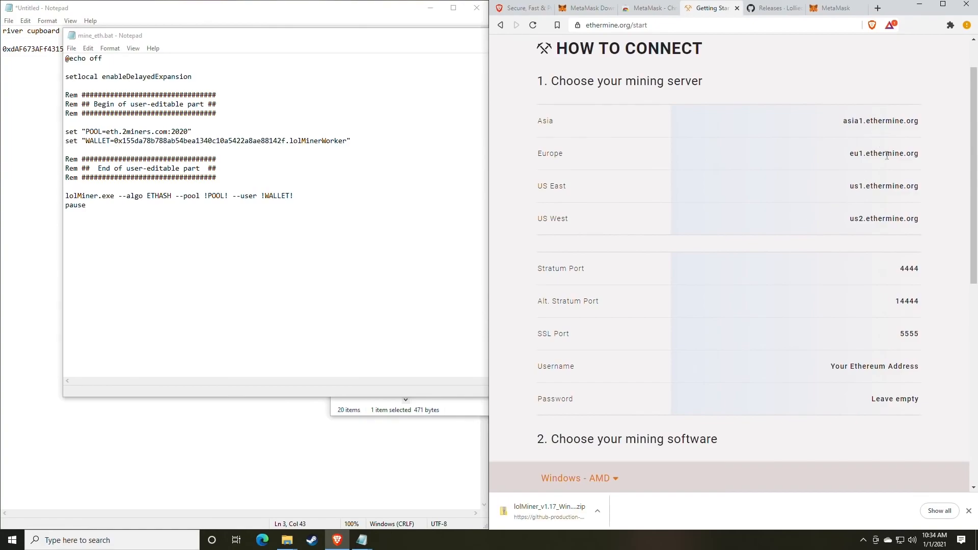
mouse_move(923, 191)
mouse_down()
mouse_move(849, 186)
mouse_move(920, 185)
mouse_up()
key(ctrl+c)
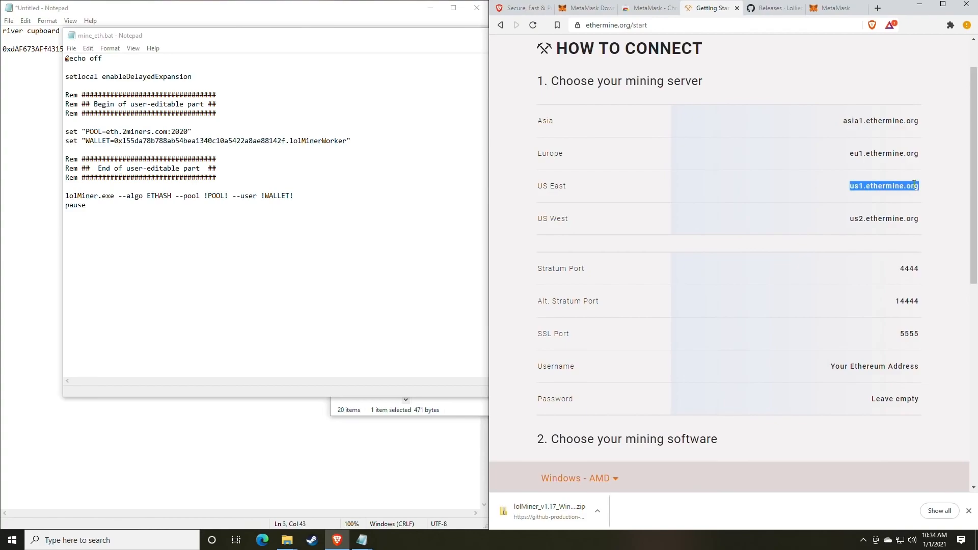
click(161, 132)
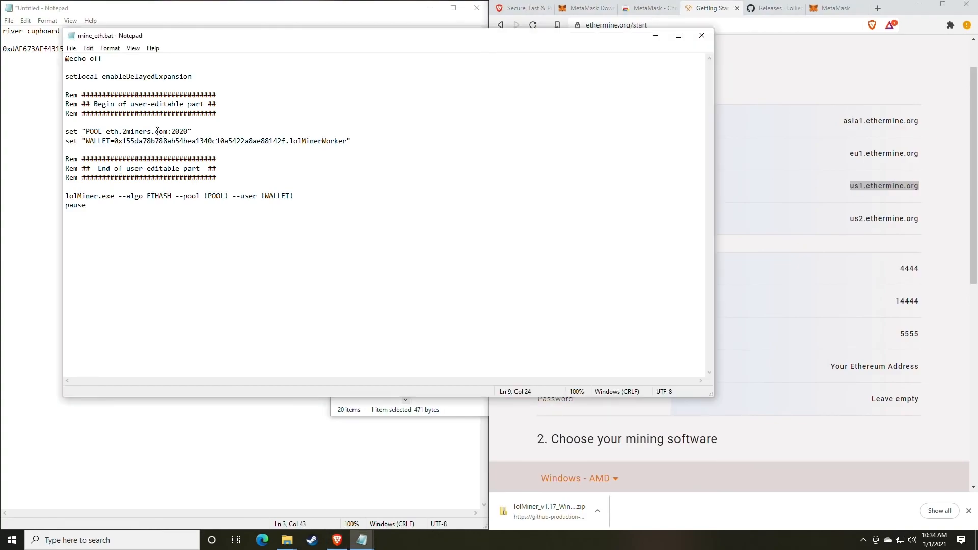
drag(168, 131, 107, 131)
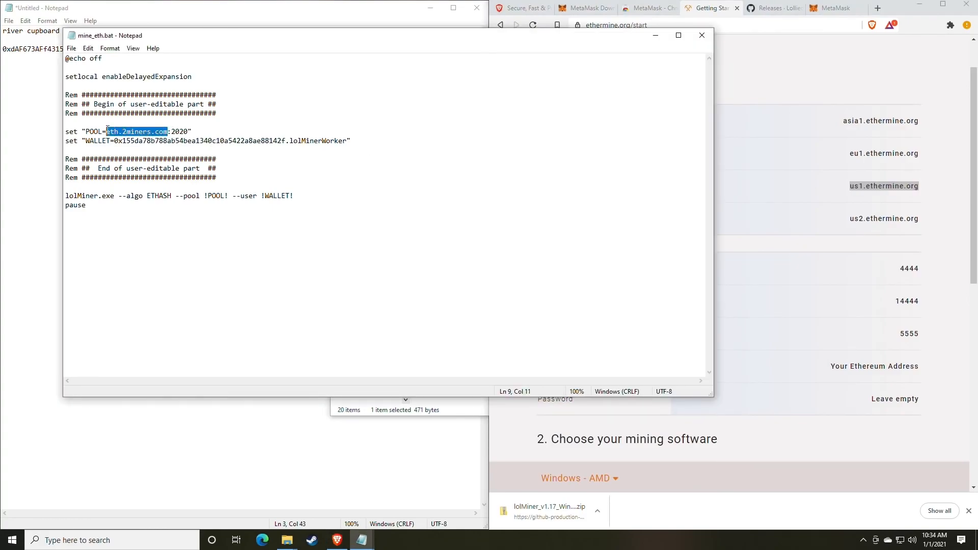
key(ctrl+v)
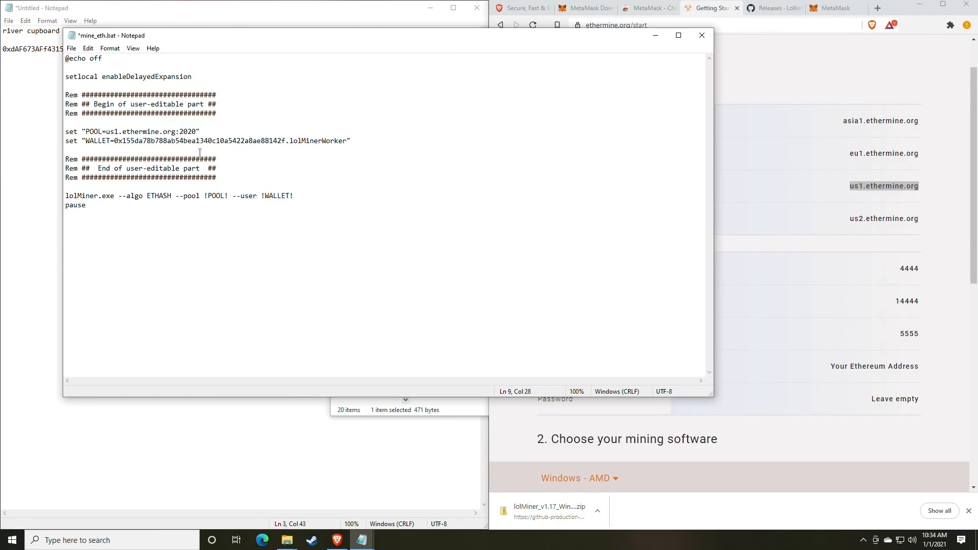
- Replace the POOL port in mine_eth.bat with Ethermine's stratum port, 4444
click(872, 306)
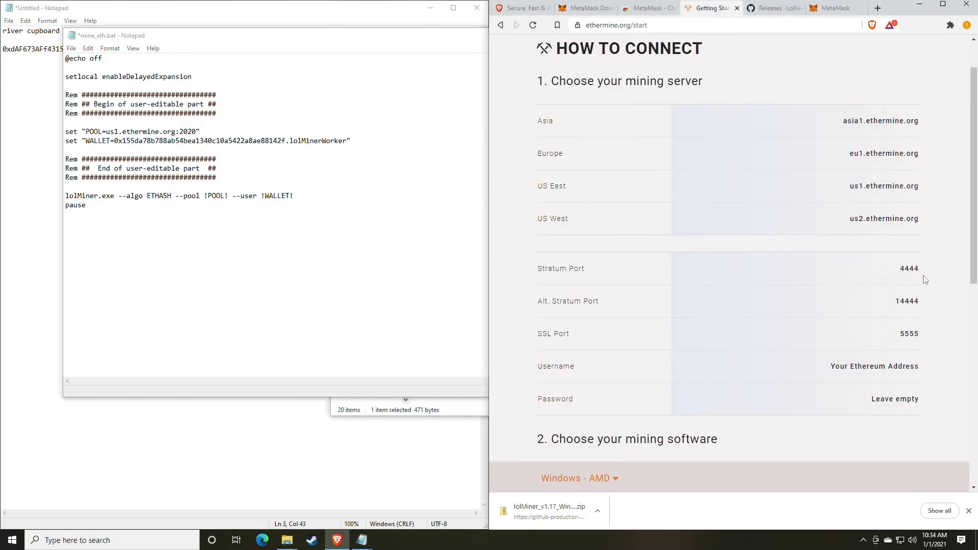
mouse_move(923, 274)
mouse_down()
mouse_move(896, 274)
mouse_move(918, 271)
mouse_up()
key(ctrl+c)
click(897, 274)
drag(197, 131, 180, 131)
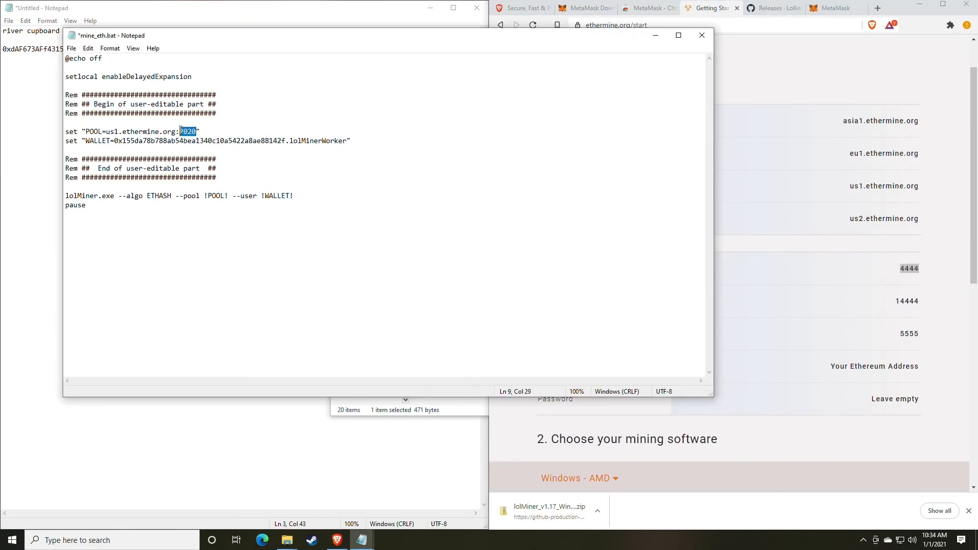
key(ctrl+v)
- Replace the sample WALLET address in mine_eth.bat with the wallet address from the notes, keeping the .lolMinerWorker suffix, and save the file
drag(199, 39, 506, 48)
click(222, 98)
drag(174, 49, 2, 54)
key(ctrl+c)
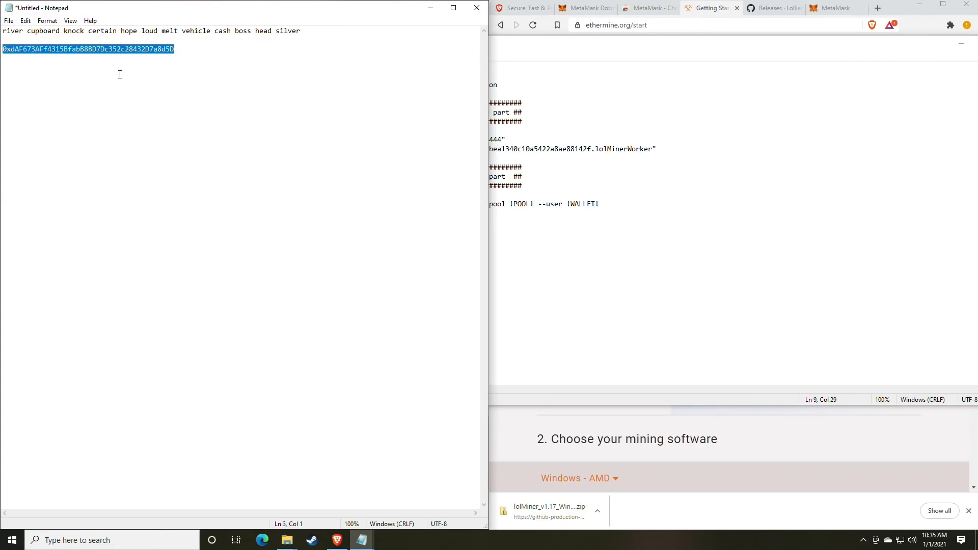
click(738, 212)
drag(590, 148, 420, 149)
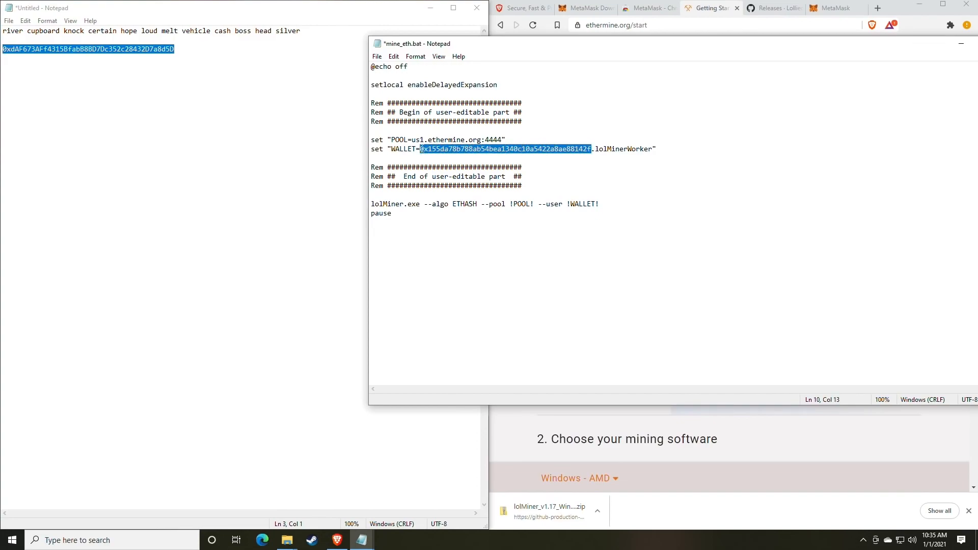
key(ctrl+v)
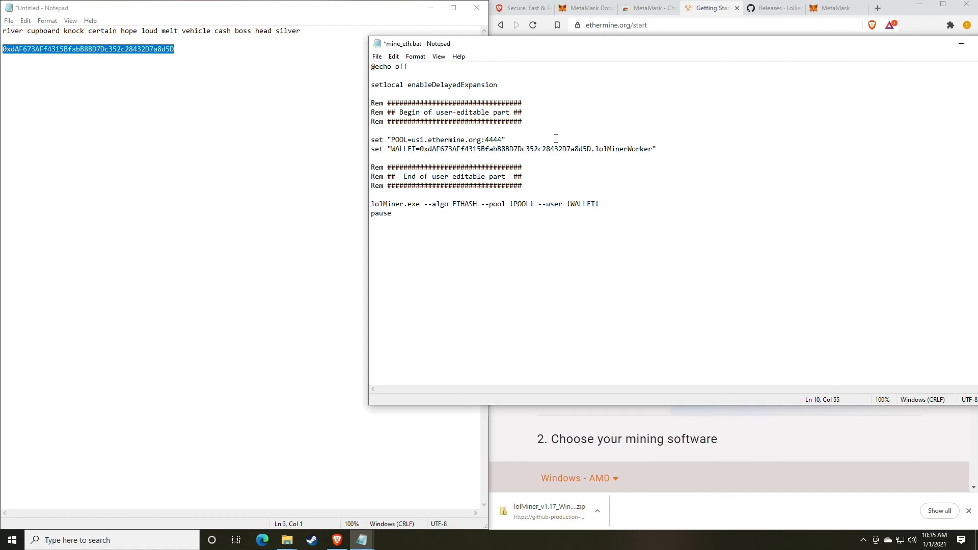
click(377, 56)
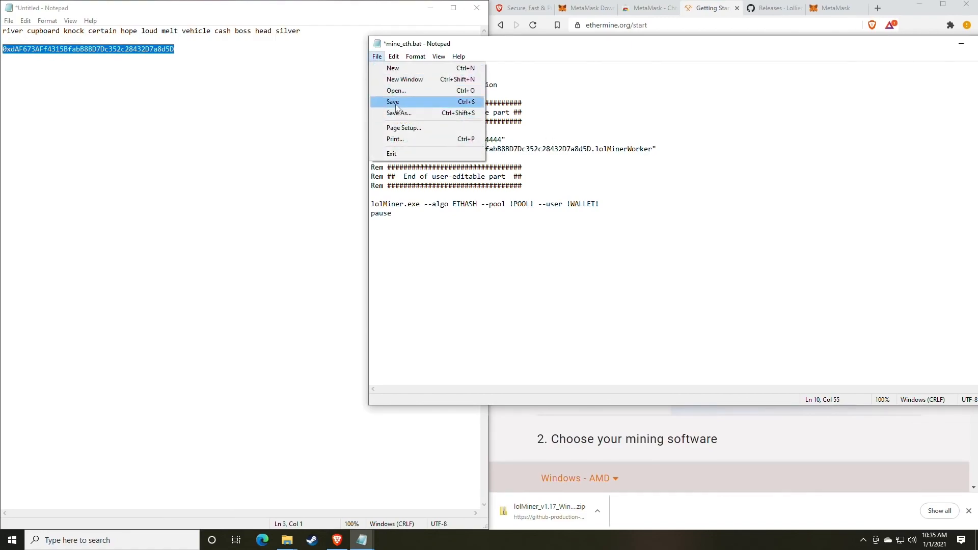
click(397, 103)
- Return to the lolMiner 1.17 folder and run mine_eth.bat to start mining
click(313, 388)
click(287, 541)
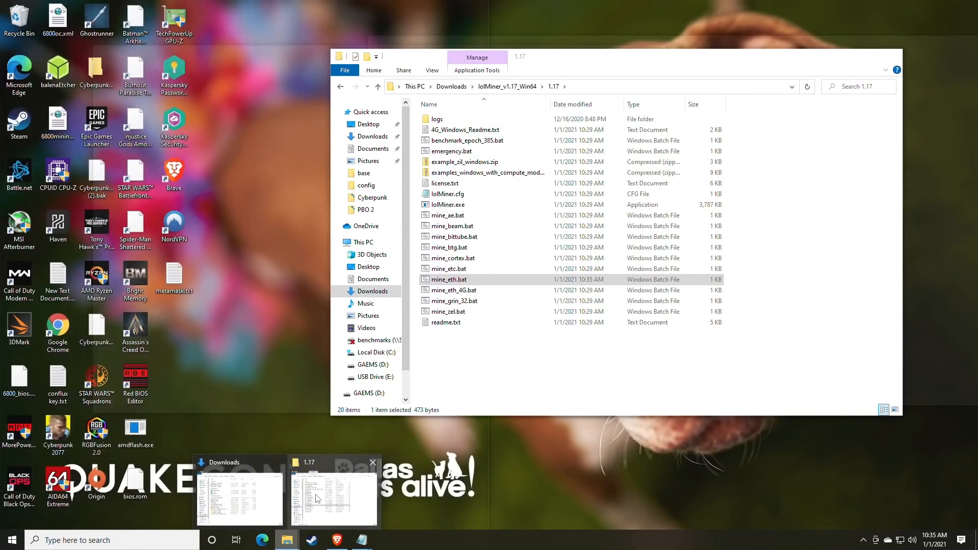
click(316, 498)
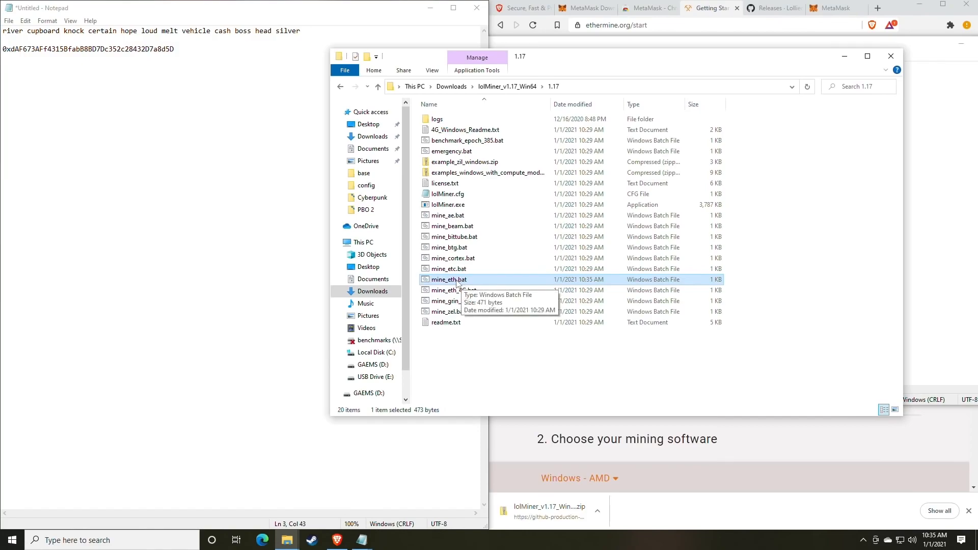
double_click(457, 280)
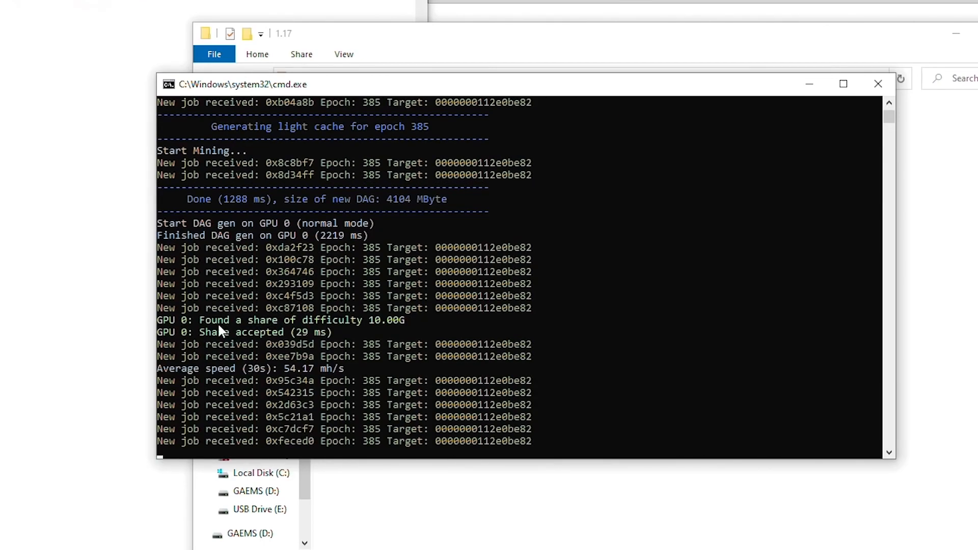
- Examine the found and accepted share lines and the 30-second average speed readings in the miner's console output
drag(200, 320, 404, 324)
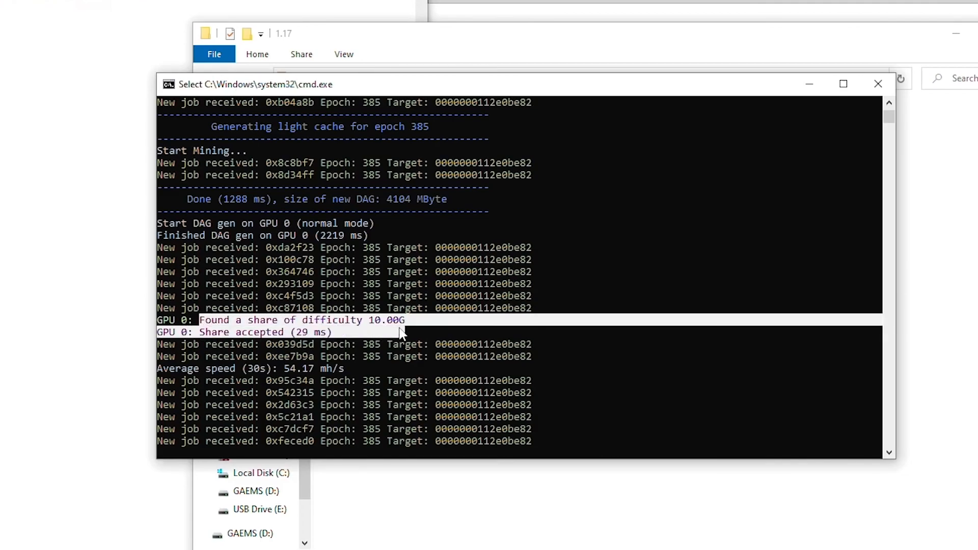
drag(203, 330, 281, 337)
click(299, 332)
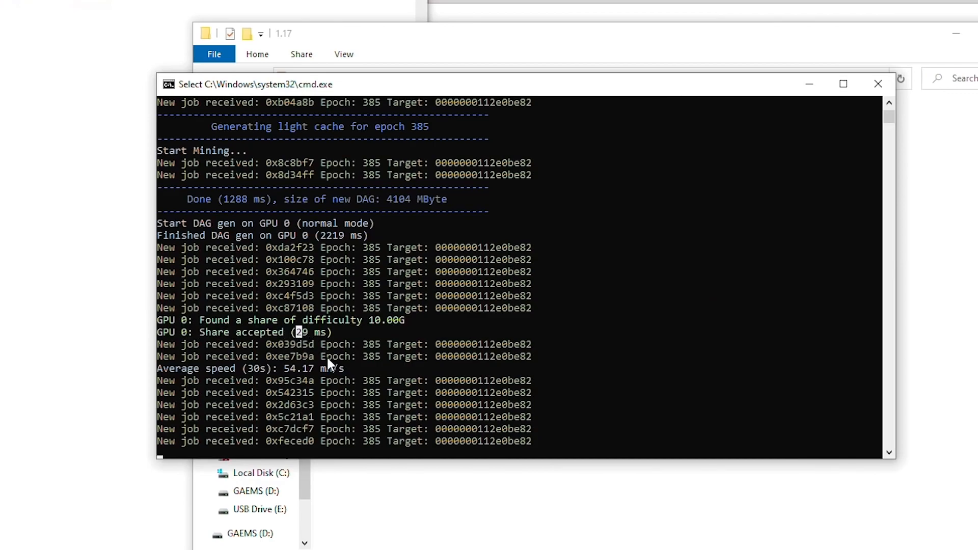
click(238, 368)
drag(285, 370, 313, 376)
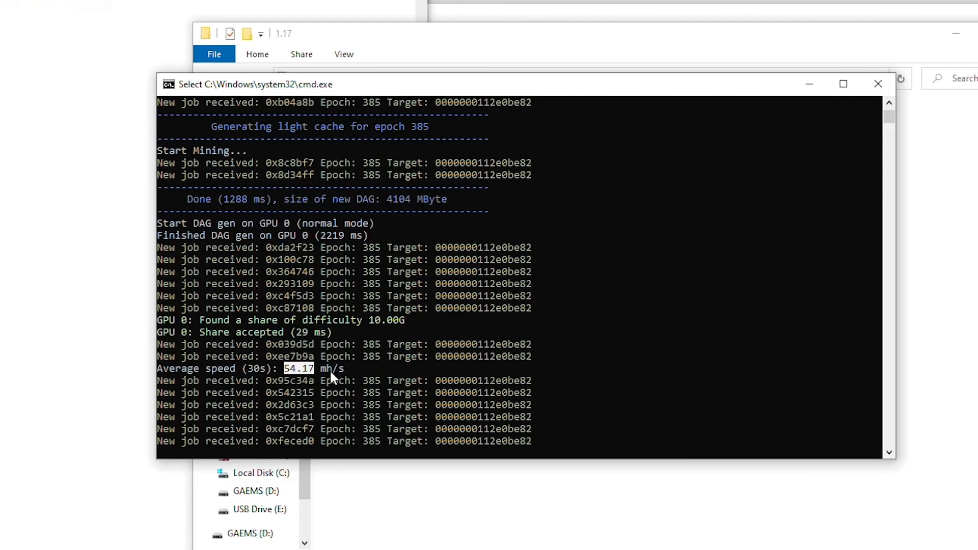
click(284, 370)
drag(286, 369, 313, 369)
right_click(309, 367)
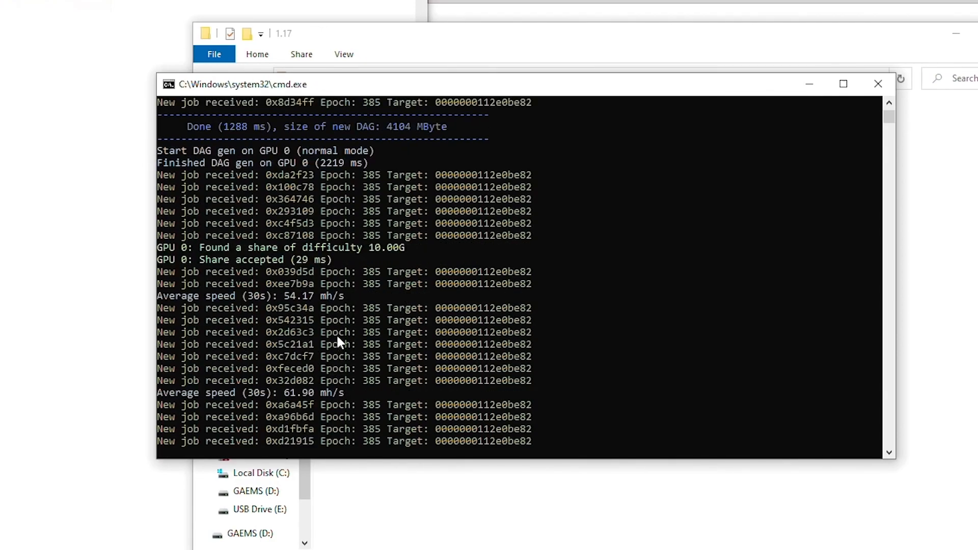
click(274, 403)
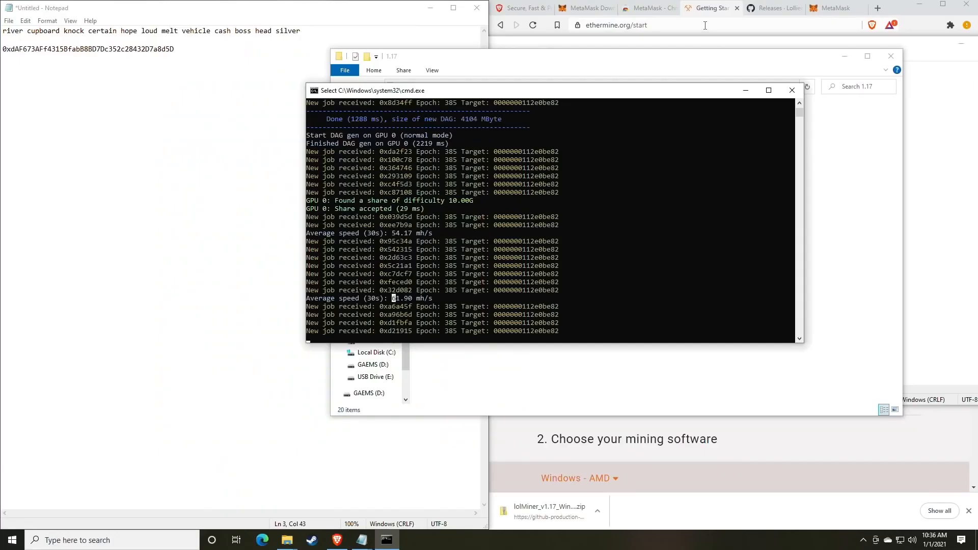
- Switch to the browser and load whattomine.com in place of the MetaMask account page
click(774, 8)
click(835, 8)
click(717, 26)
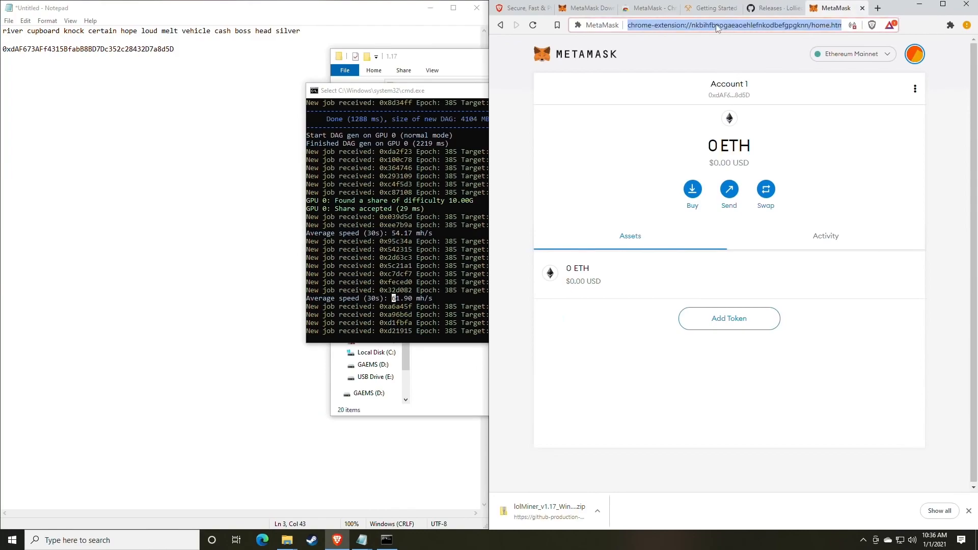
text(what)
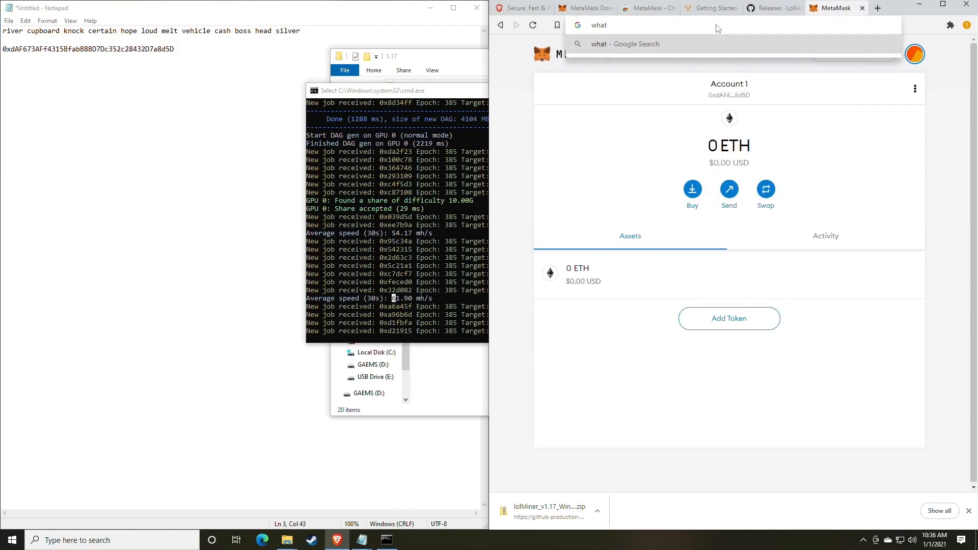
text(tomine.com)
key(Return)
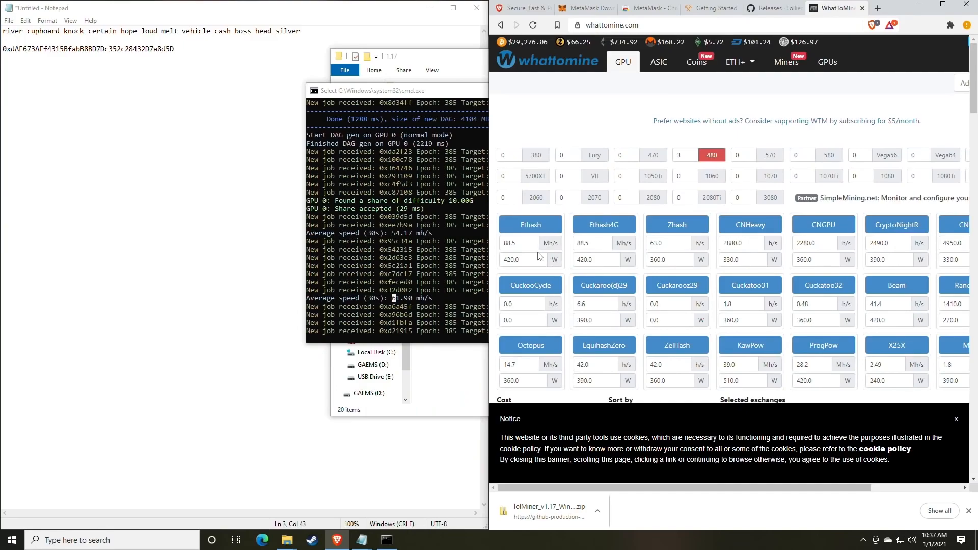
- Set the Ethash hash rate to 61 Mh/s and clear the Ethash power consumption value
click(530, 246)
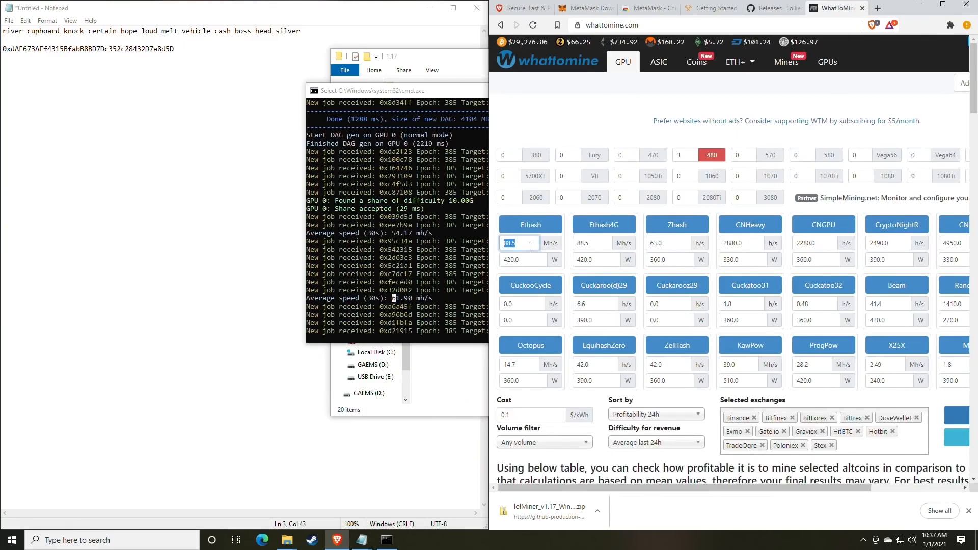
text(61)
click(526, 257)
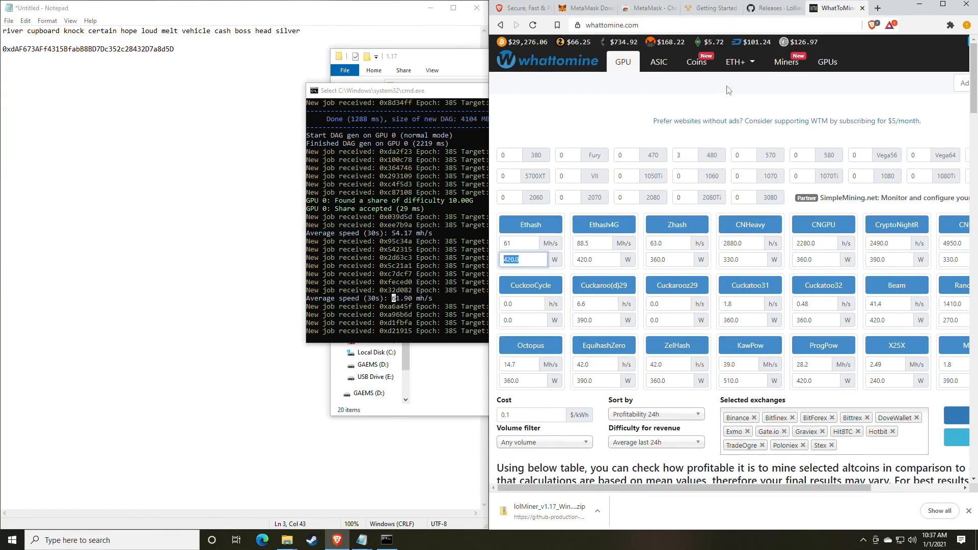
scroll(633, 209, down, 3)
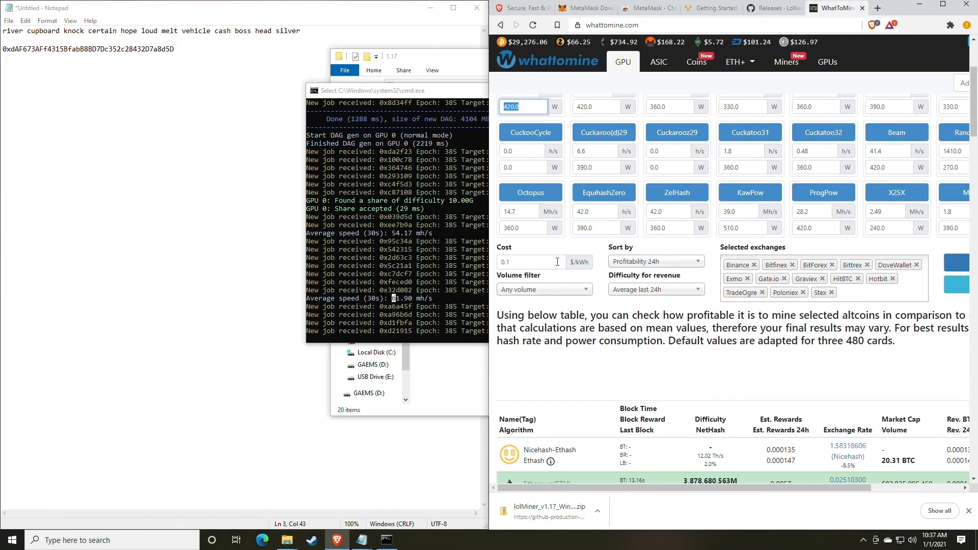
key(BackSpace)
scroll(638, 274, up, 1)
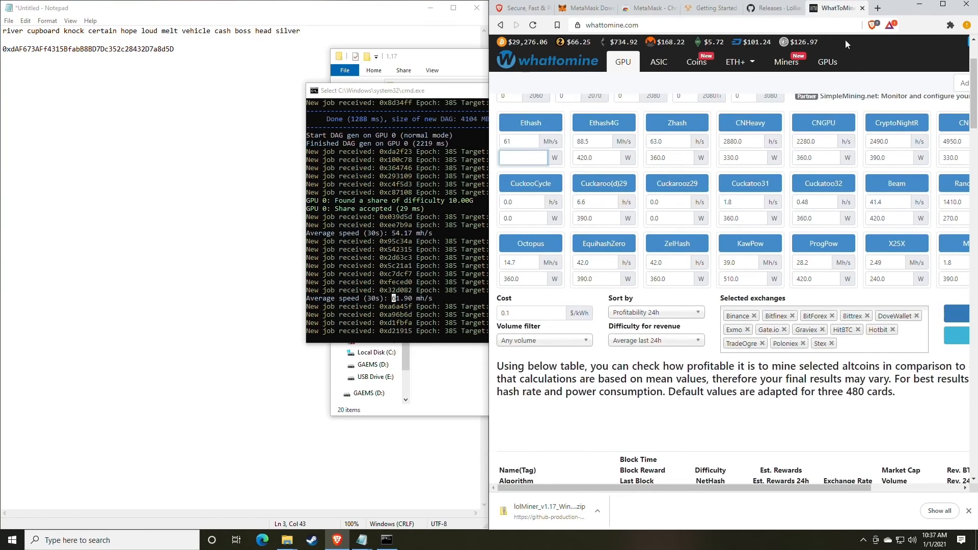
- Maximize the browser, calculate mining profitability, and check the daily profit in the Ethereum (ETH) row
click(943, 4)
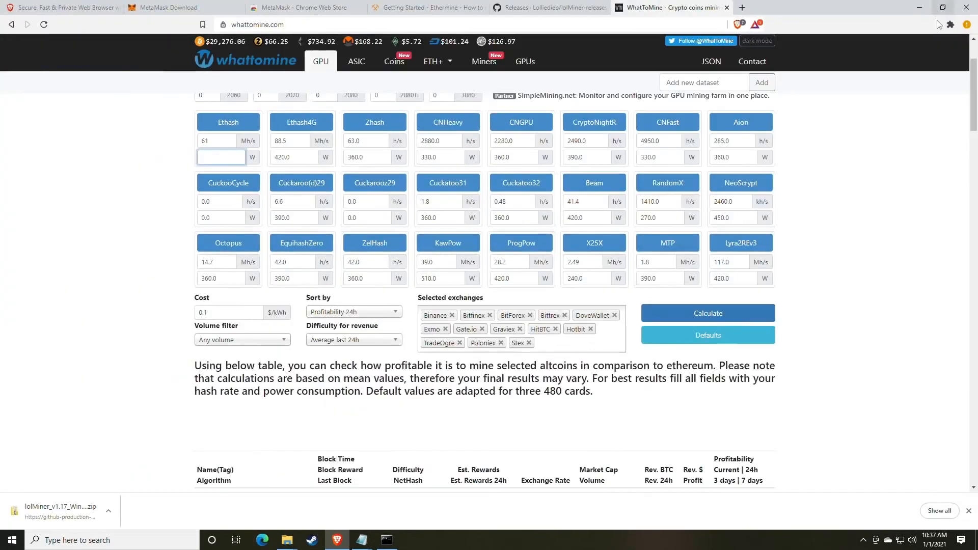
click(694, 318)
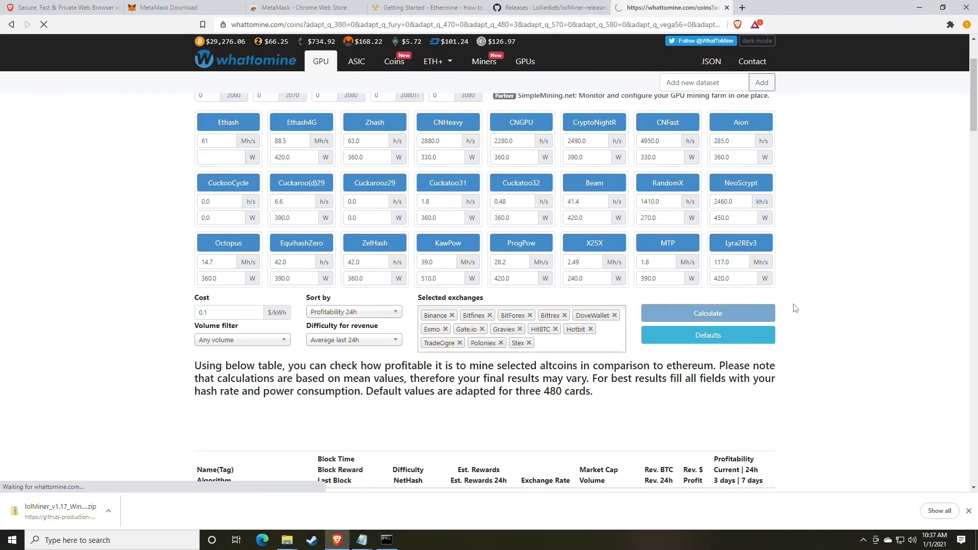
scroll(795, 308, down, 6)
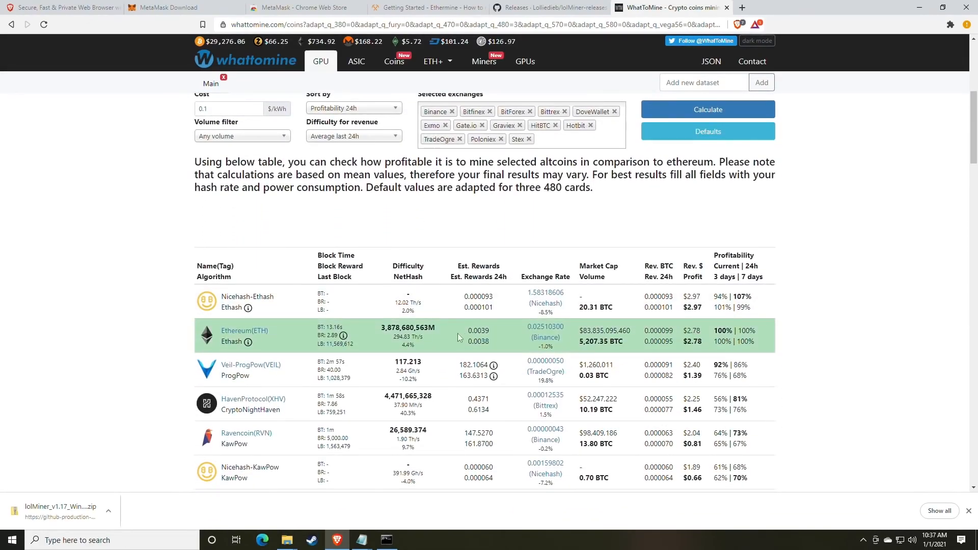
double_click(702, 341)
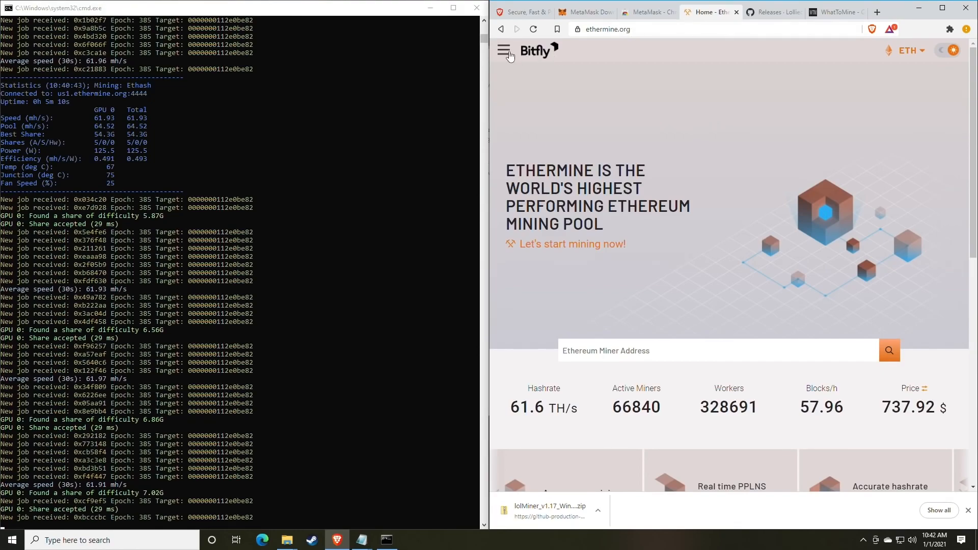
- Show the miner address search on the Ethermine home page and copy the wallet address from mine_eth.bat in Notepad
click(504, 50)
click(520, 85)
scroll(583, 204, down, 5)
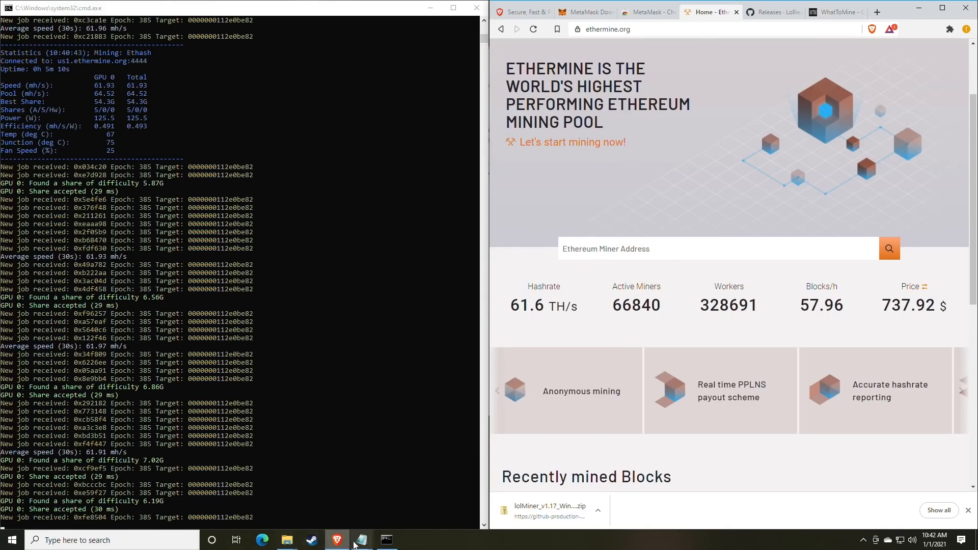
mouse_move(361, 542)
click(391, 486)
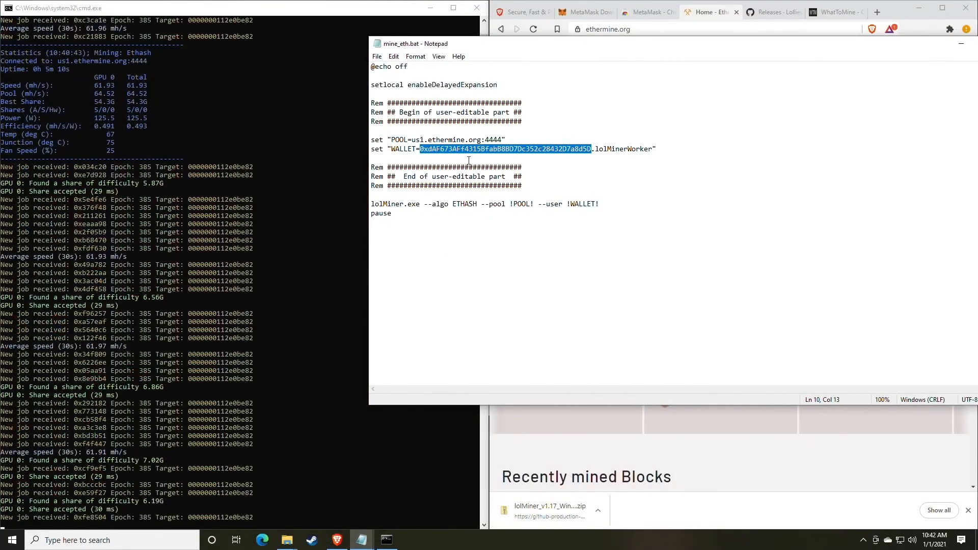
right_click(470, 152)
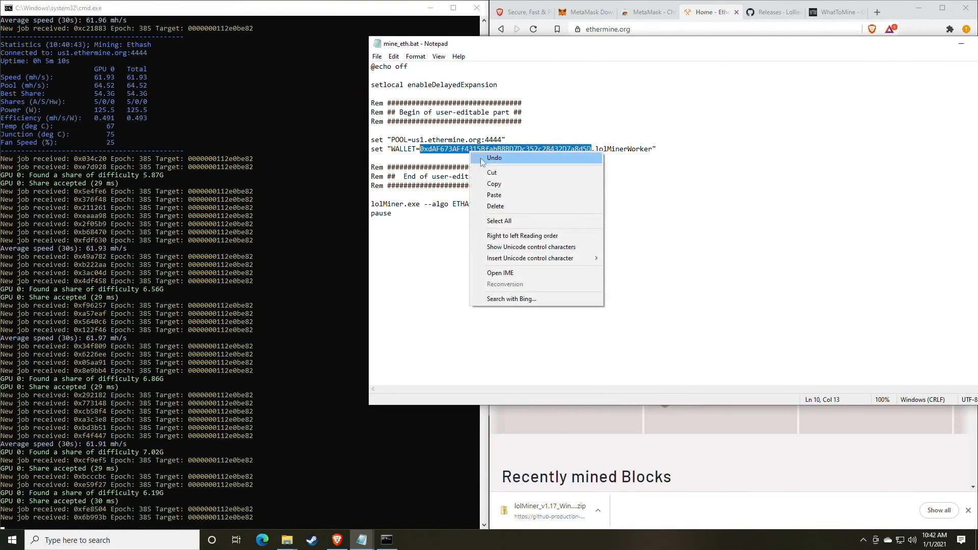
click(500, 184)
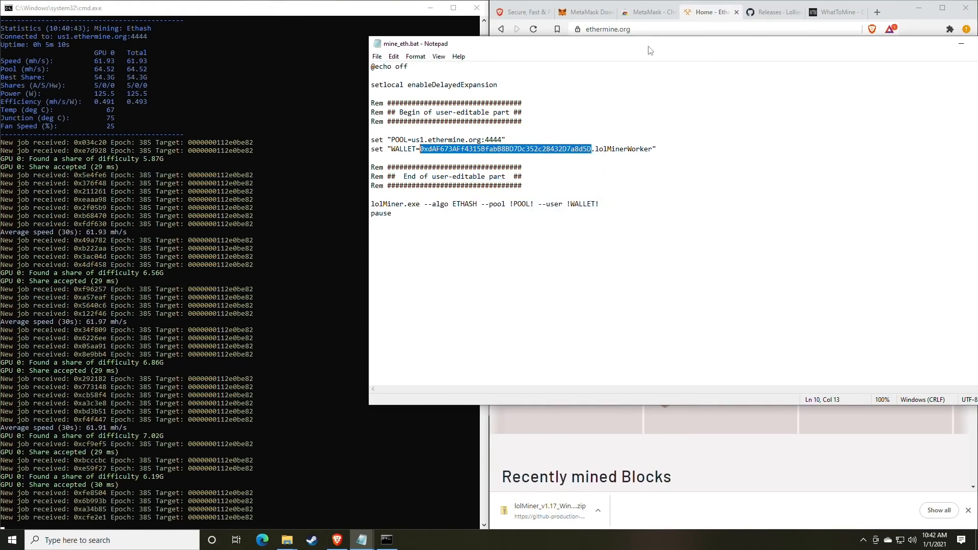
- Move Notepad clear of the browser and look up the copied wallet address in Ethermine's miner address search
drag(649, 46, 462, 120)
click(713, 80)
click(627, 252)
right_click(624, 251)
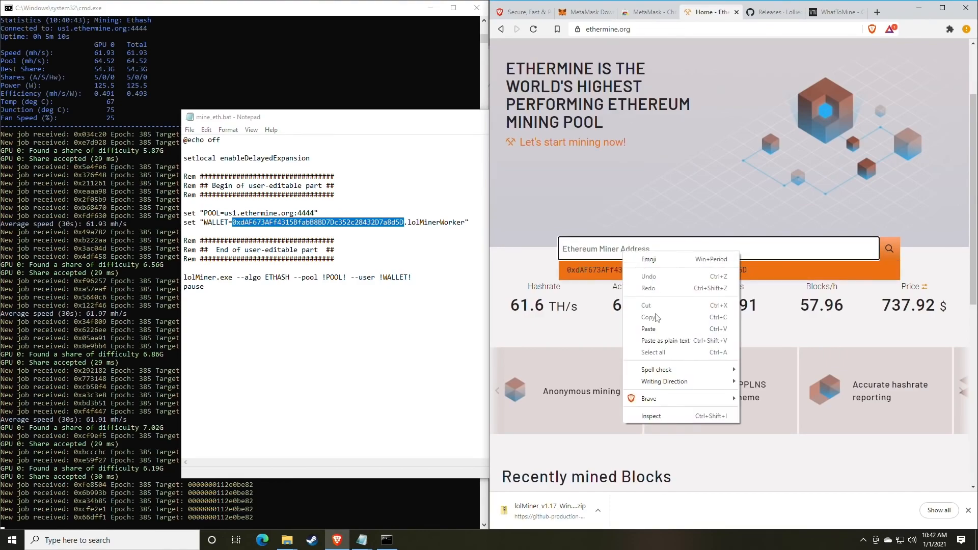
click(651, 326)
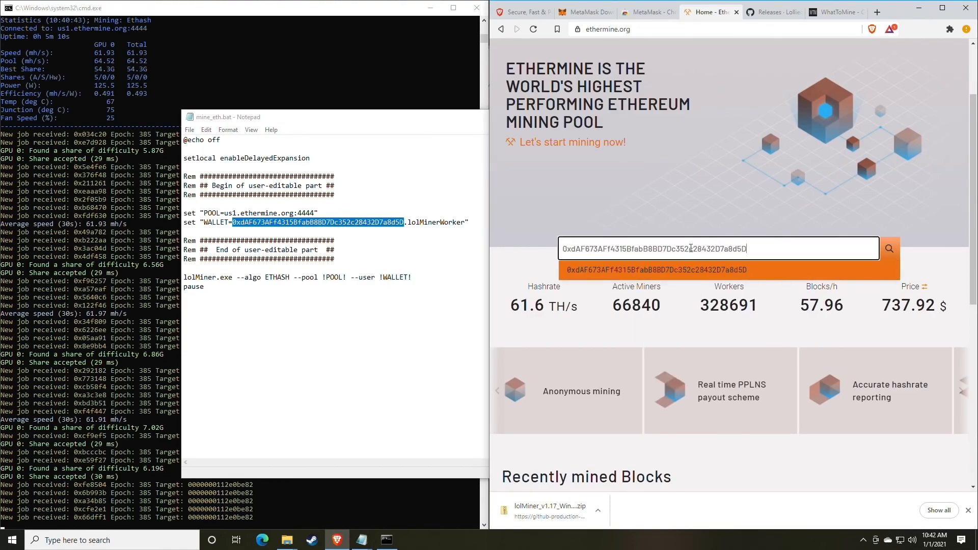
click(890, 249)
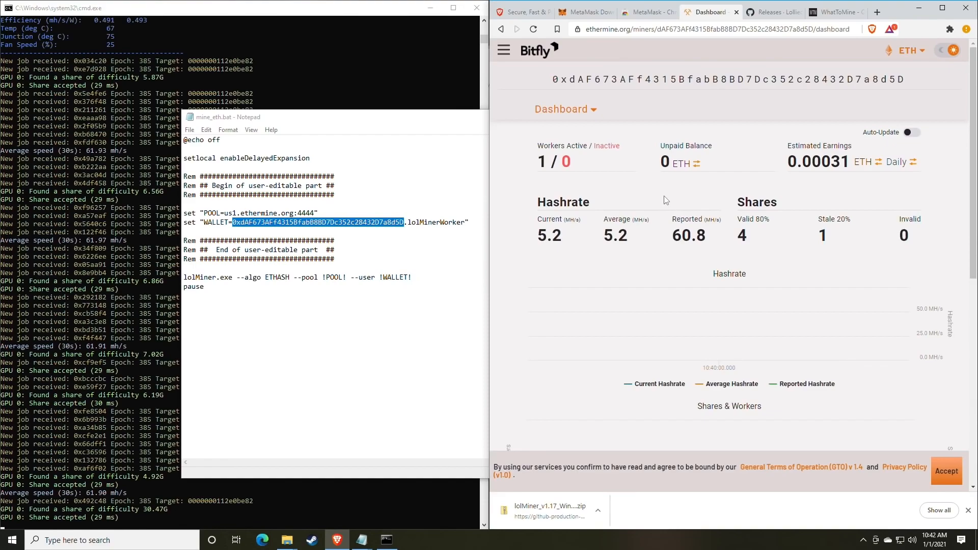
- Examine the current and reported hashrates and the active and inactive worker counts on the miner dashboard
scroll(657, 201, down, 1)
scroll(654, 200, up, 1)
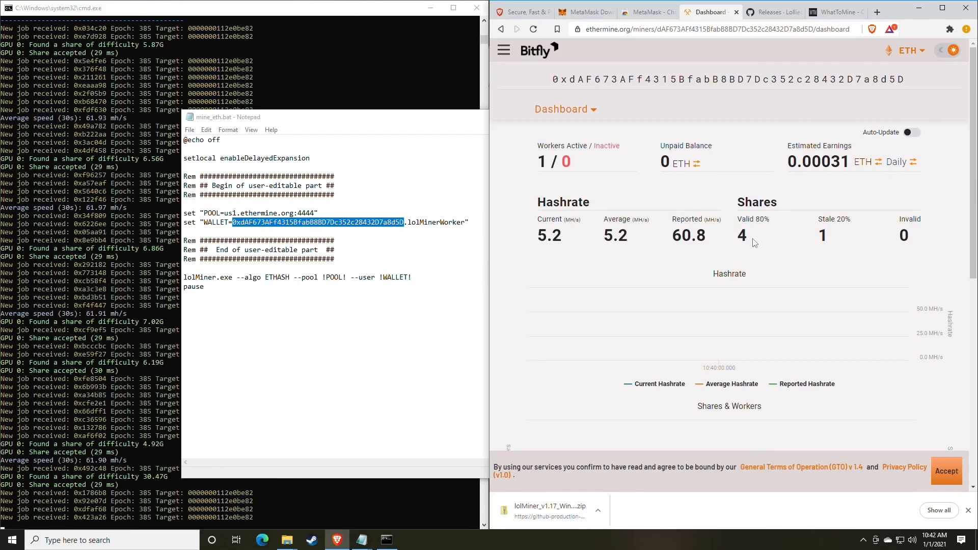
drag(708, 239, 669, 242)
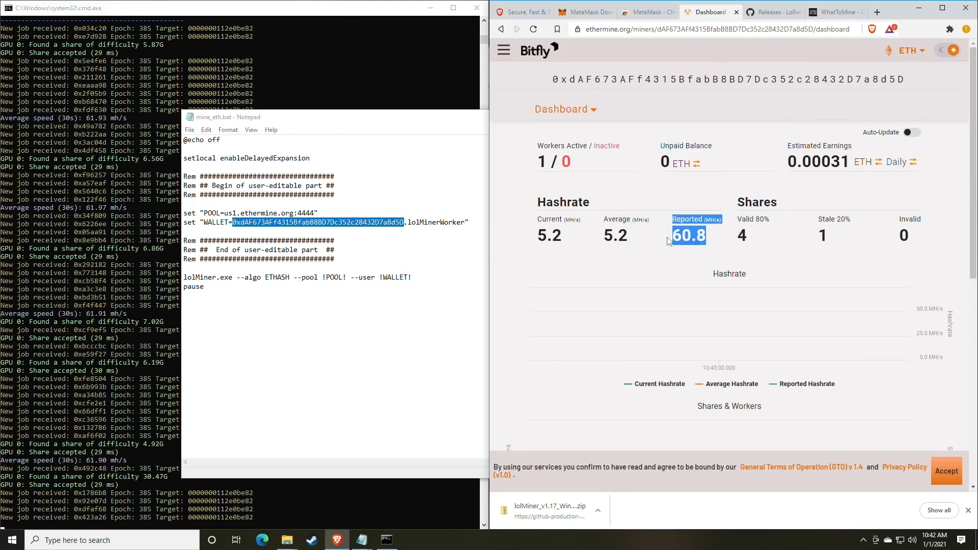
click(669, 242)
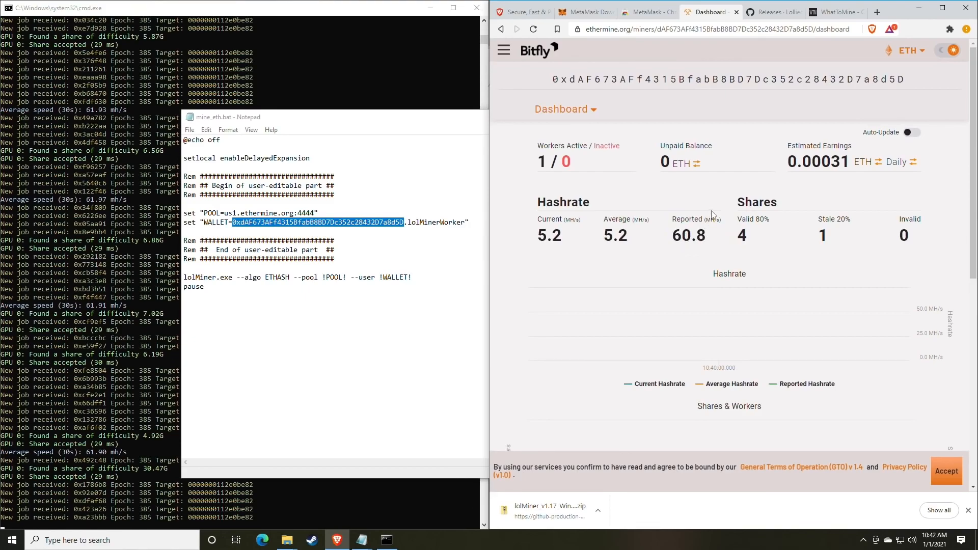
scroll(704, 210, down, 1)
drag(562, 186, 548, 186)
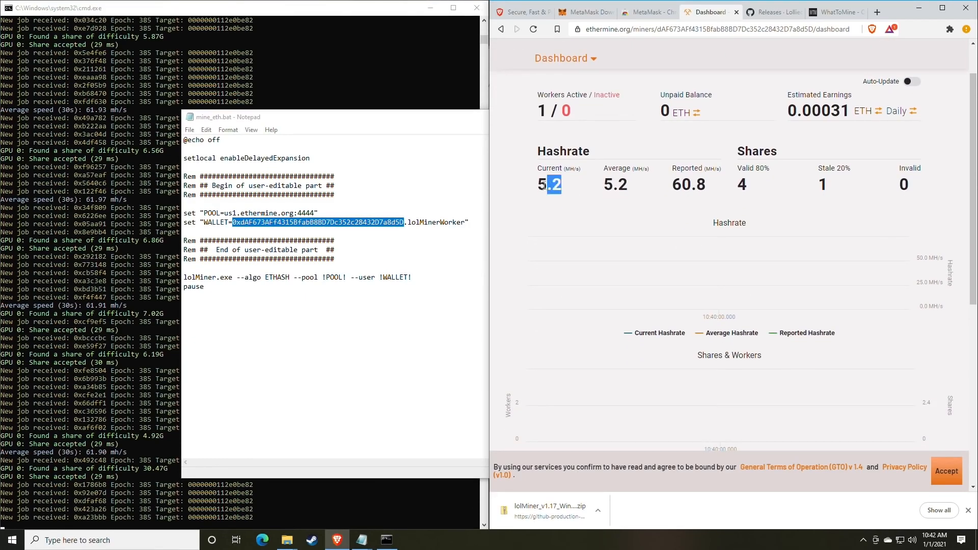
click(587, 188)
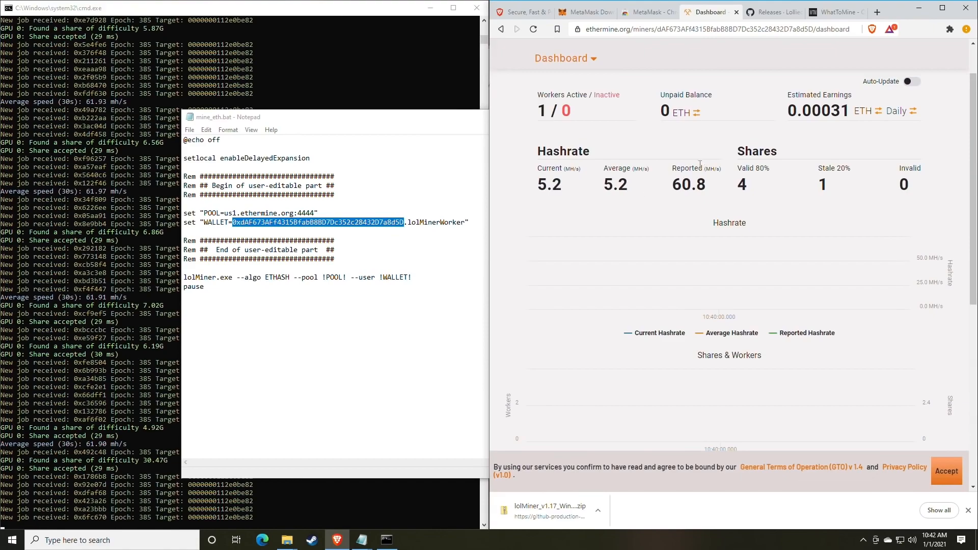
drag(538, 99, 573, 114)
click(576, 109)
click(578, 113)
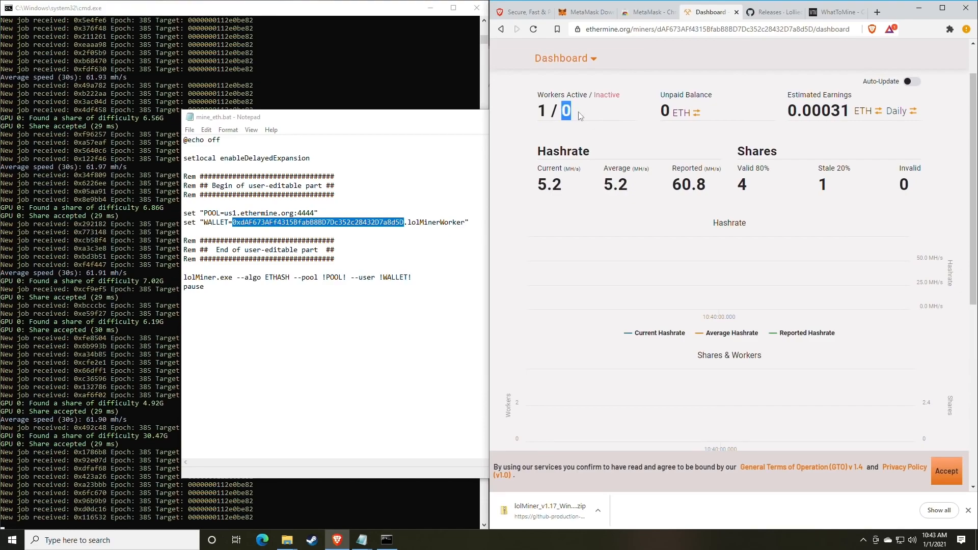
click(594, 118)
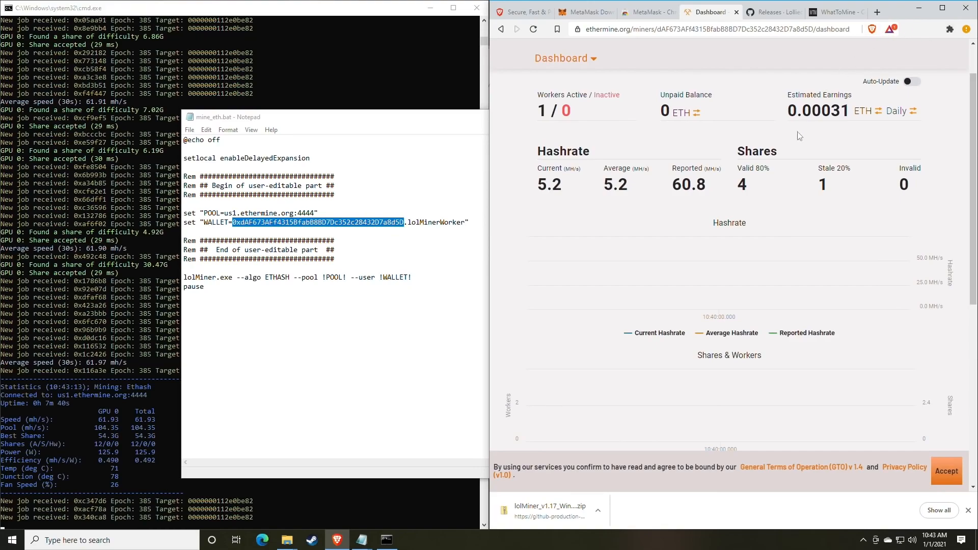
- Switch the dashboard's estimated earnings from daily to monthly and show them in USD
scroll(785, 148, up, 1)
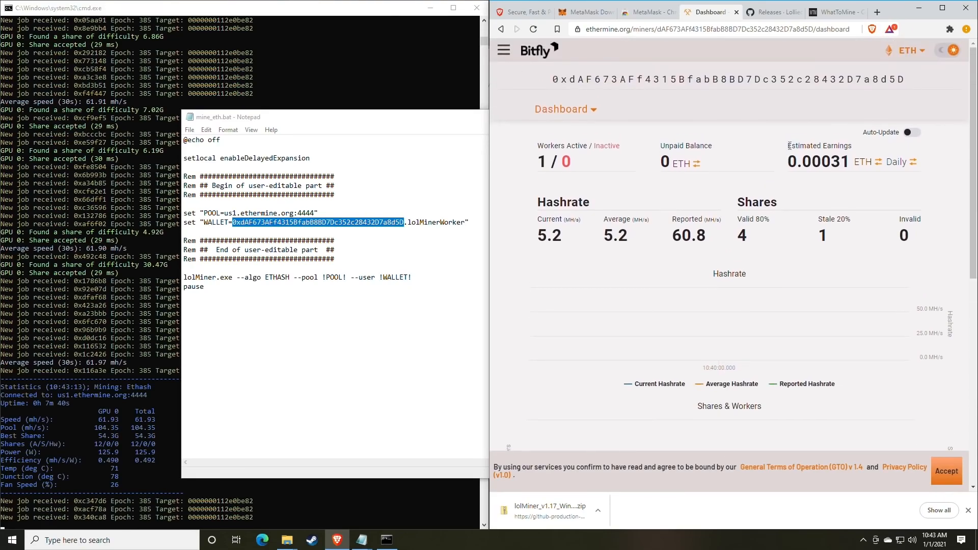
drag(789, 146, 851, 148)
click(838, 163)
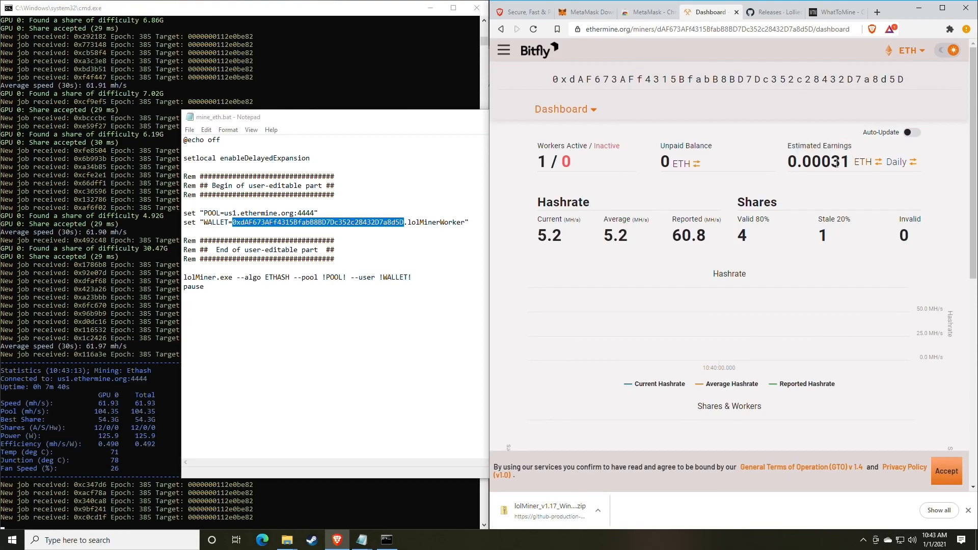
click(899, 168)
click(899, 168)
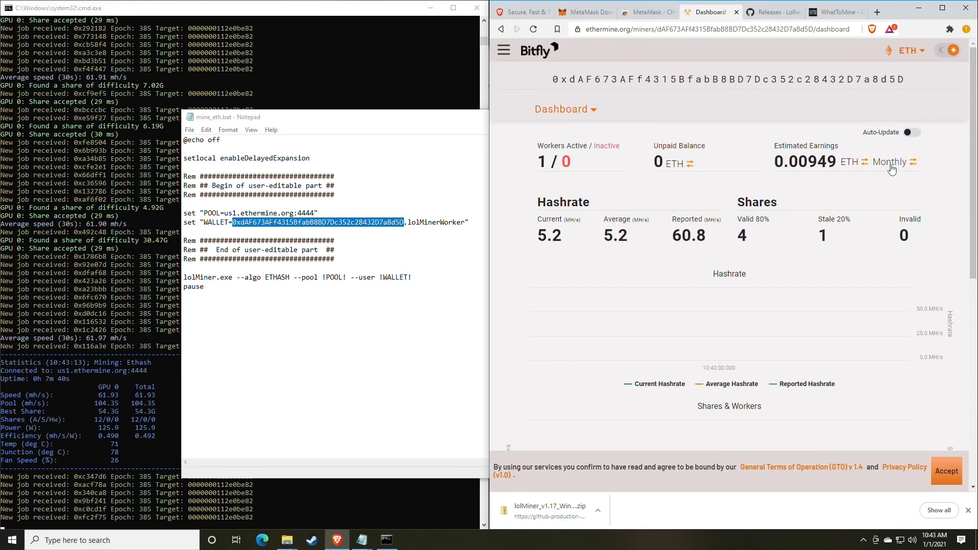
click(856, 163)
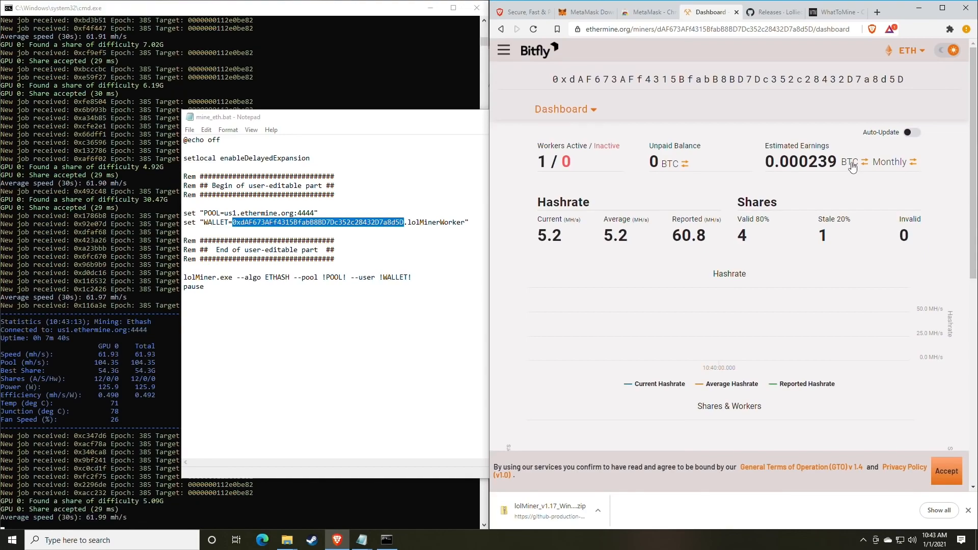
click(852, 168)
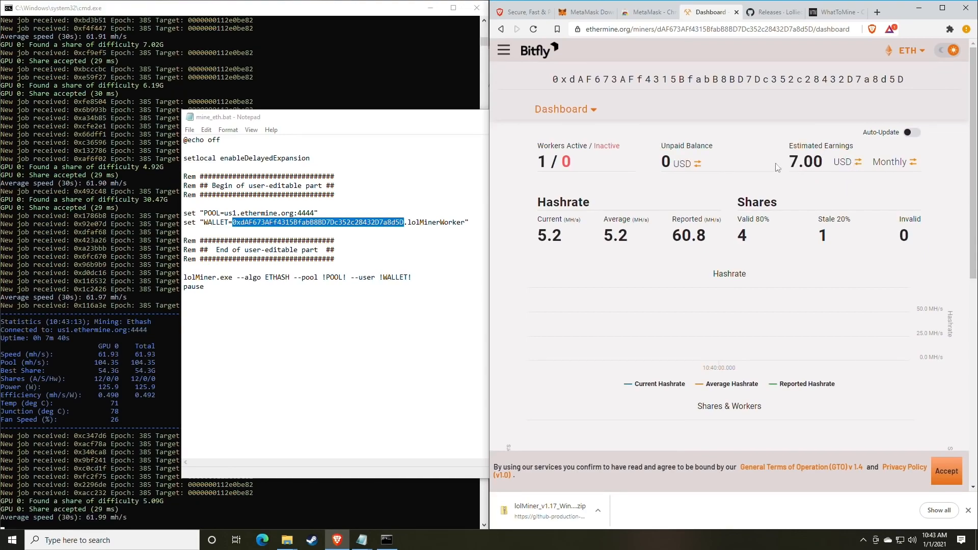
drag(789, 146, 854, 148)
click(846, 168)
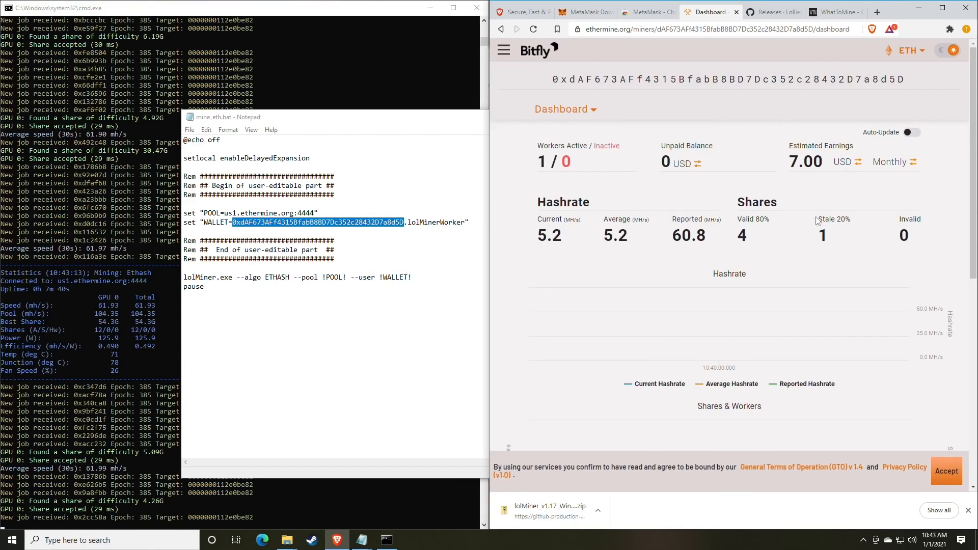
- Examine the reported hashrate, the Hashrate and Shares & Workers charts, and the Active Workers list on the dashboard
drag(734, 240, 672, 232)
click(672, 231)
scroll(667, 205, down, 2)
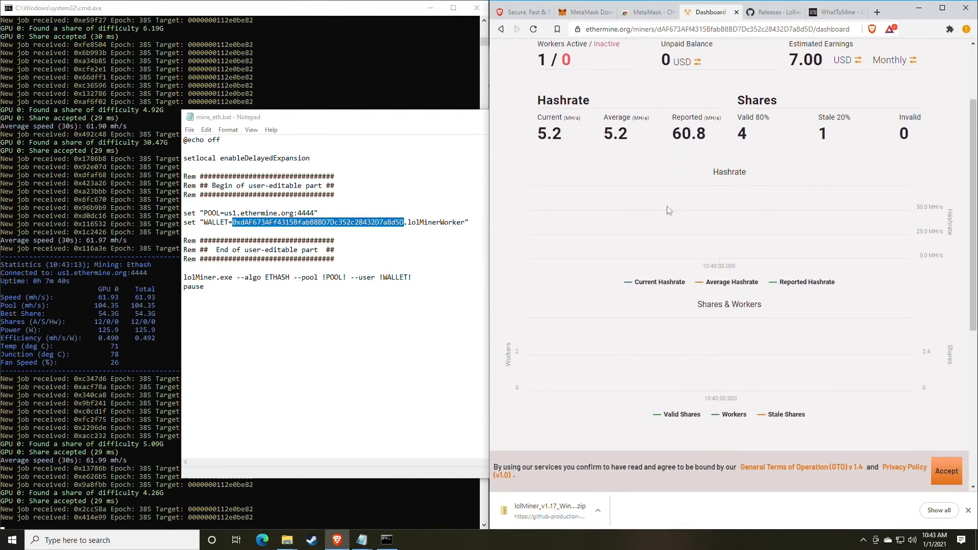
scroll(667, 206, up, 2)
scroll(667, 206, down, 2)
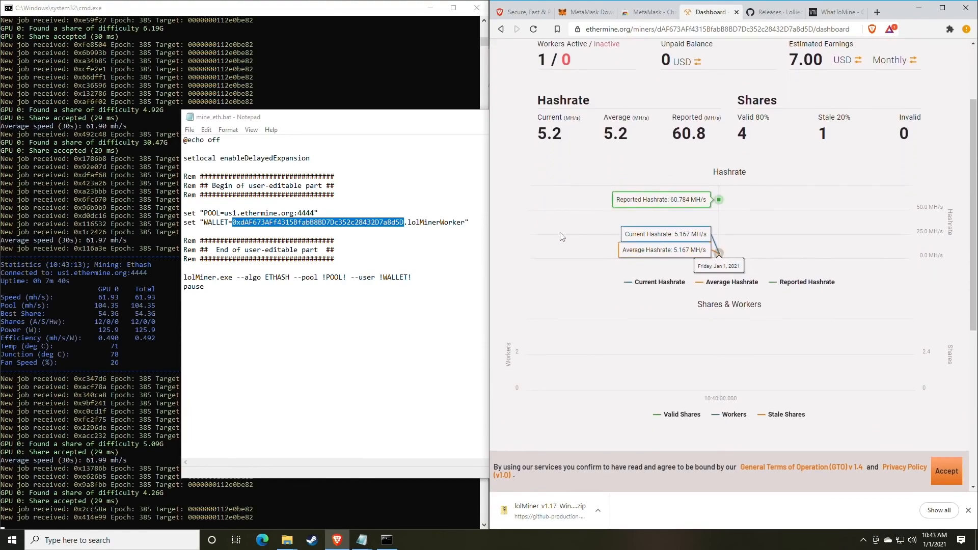
scroll(751, 222, down, 1)
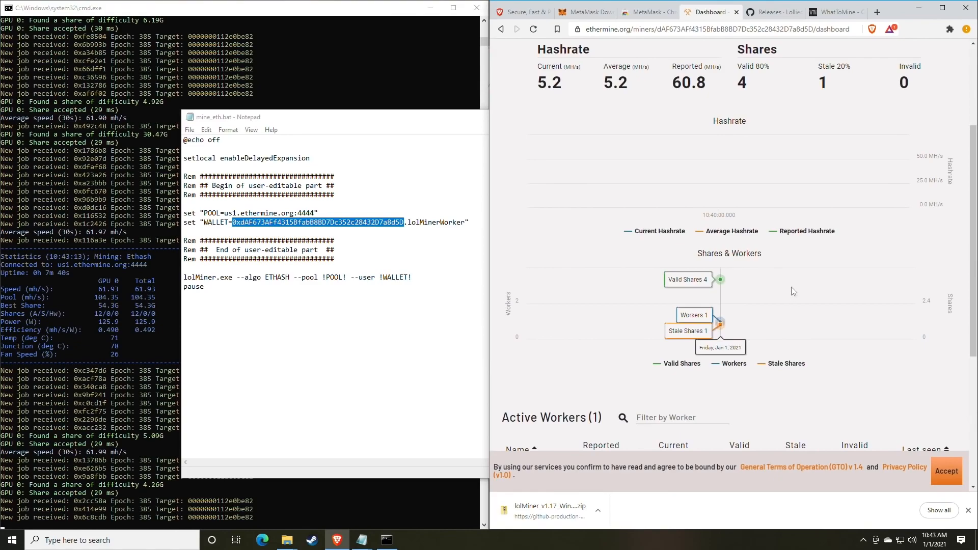
scroll(787, 298, down, 1)
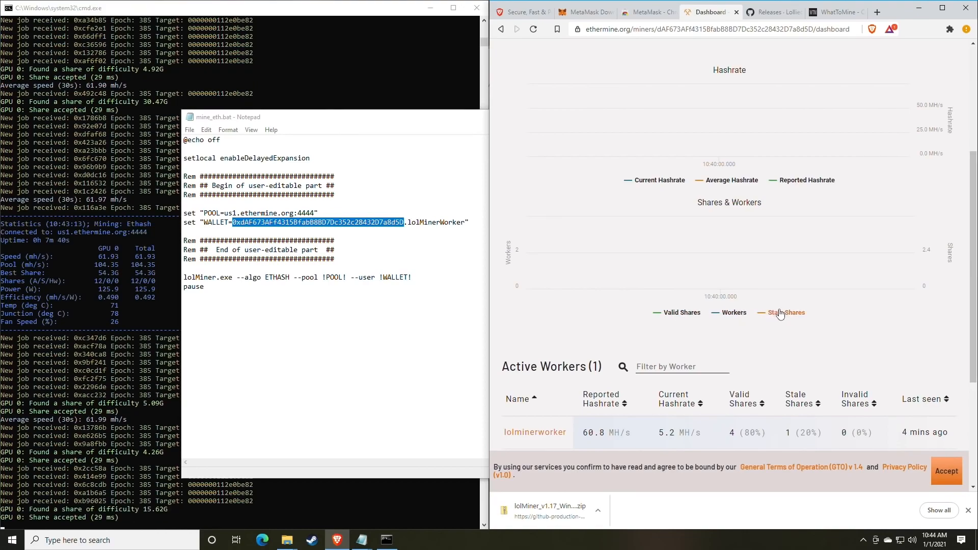
scroll(785, 316, up, 1)
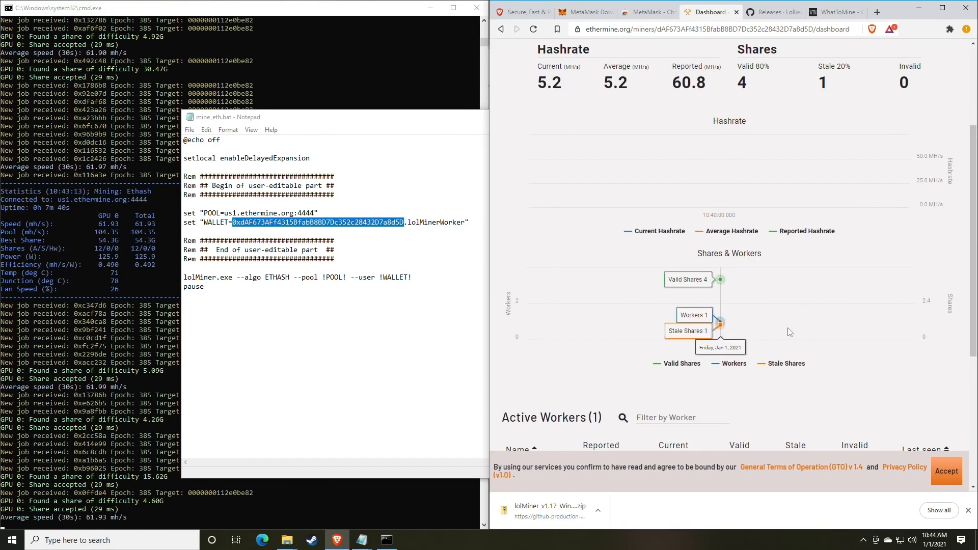
scroll(789, 332, up, 1)
scroll(790, 332, down, 2)
scroll(737, 269, up, 4)
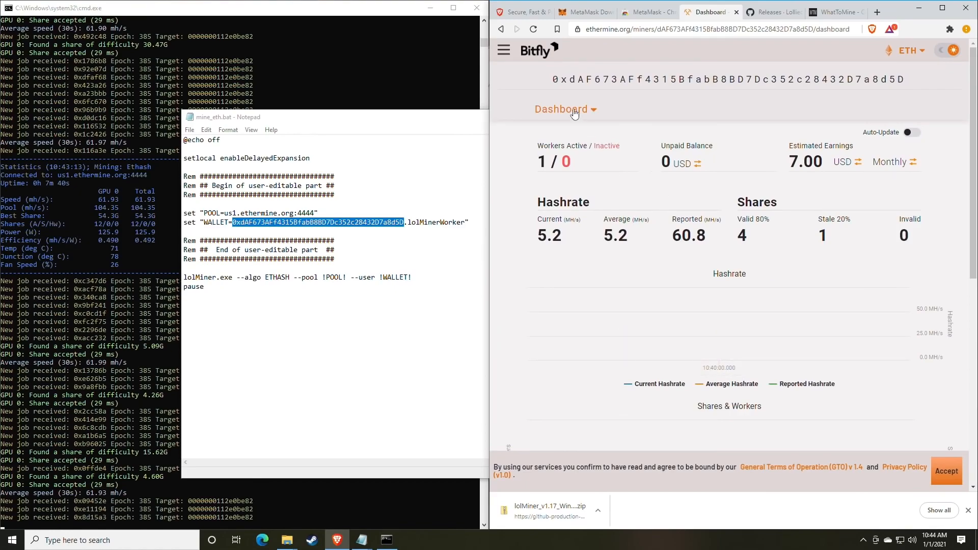
- Open the miner's Settings page and enter a payment threshold of 0.05 Ether
click(592, 112)
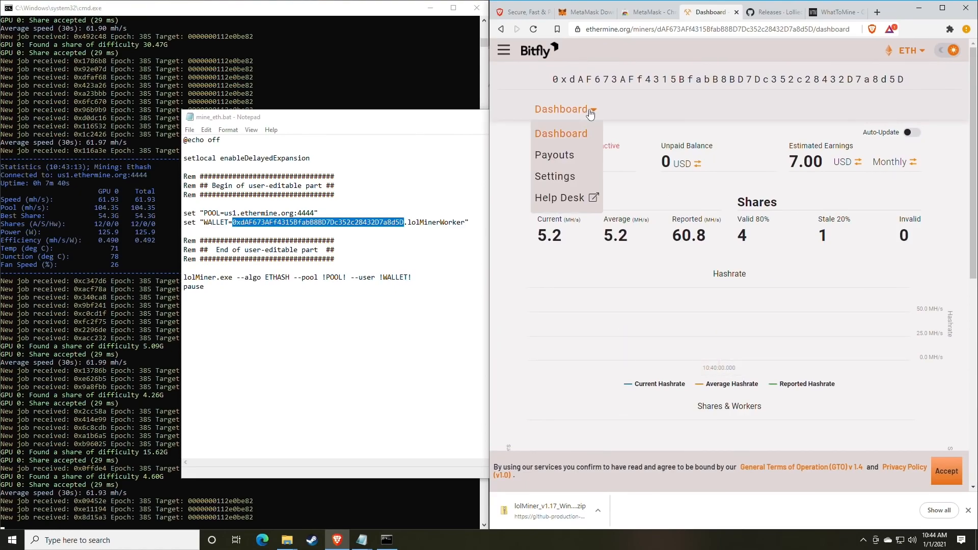
click(567, 179)
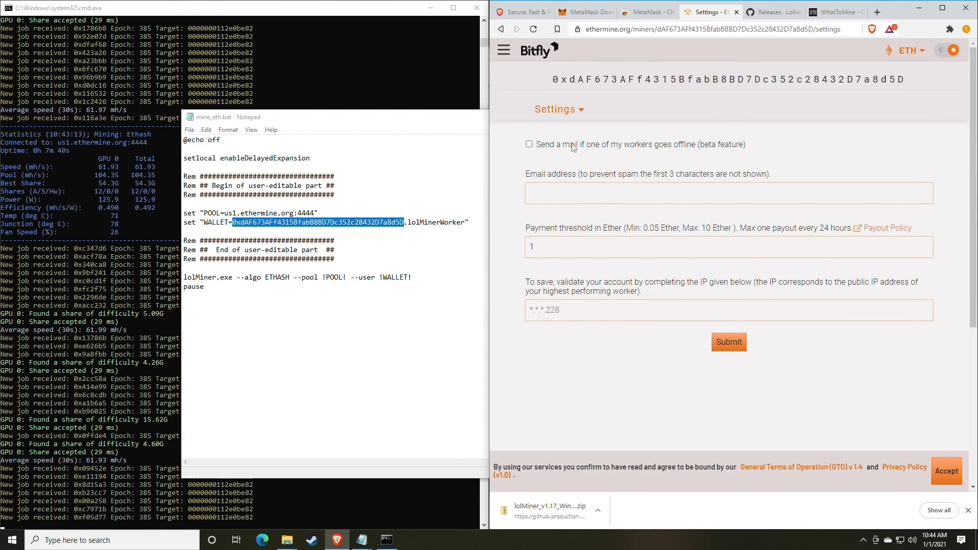
click(565, 192)
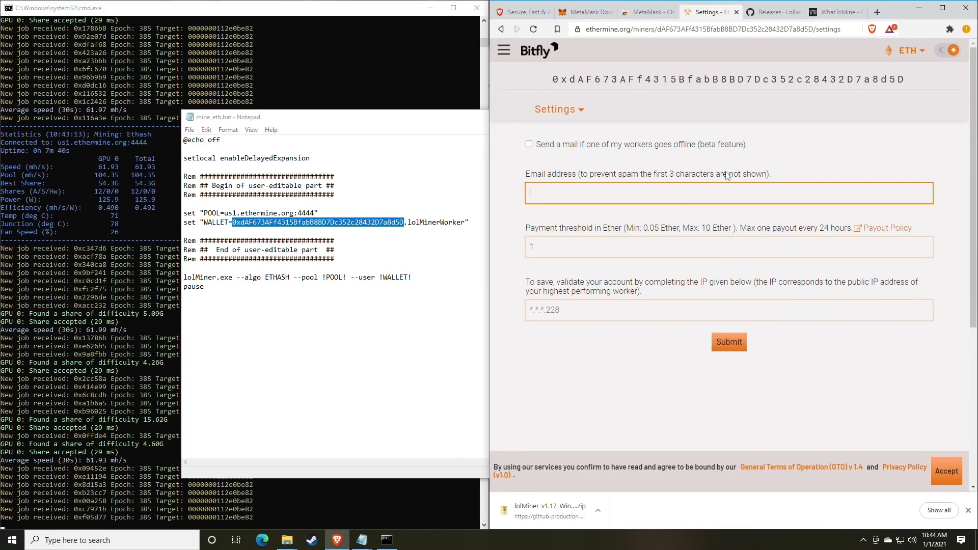
click(574, 228)
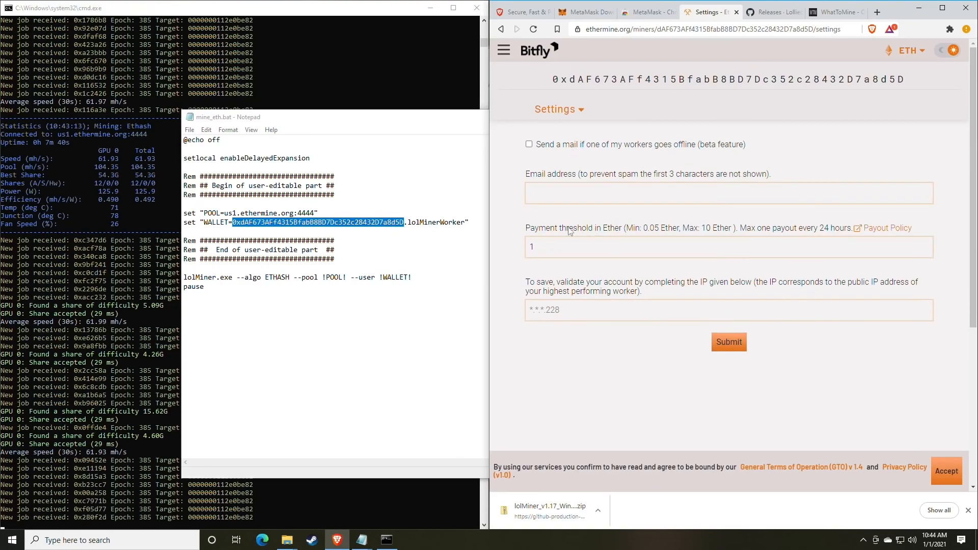
drag(531, 228, 612, 229)
click(612, 233)
double_click(564, 249)
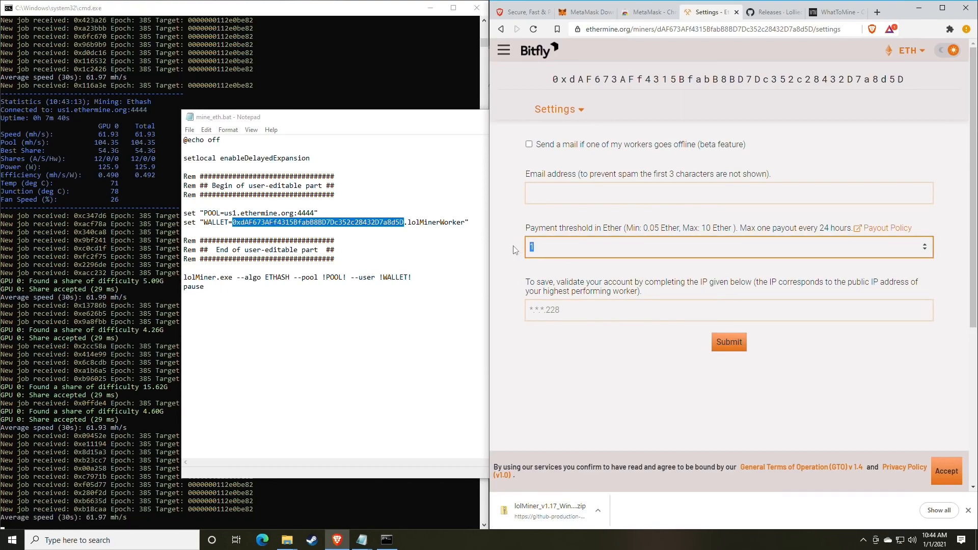
text(0)
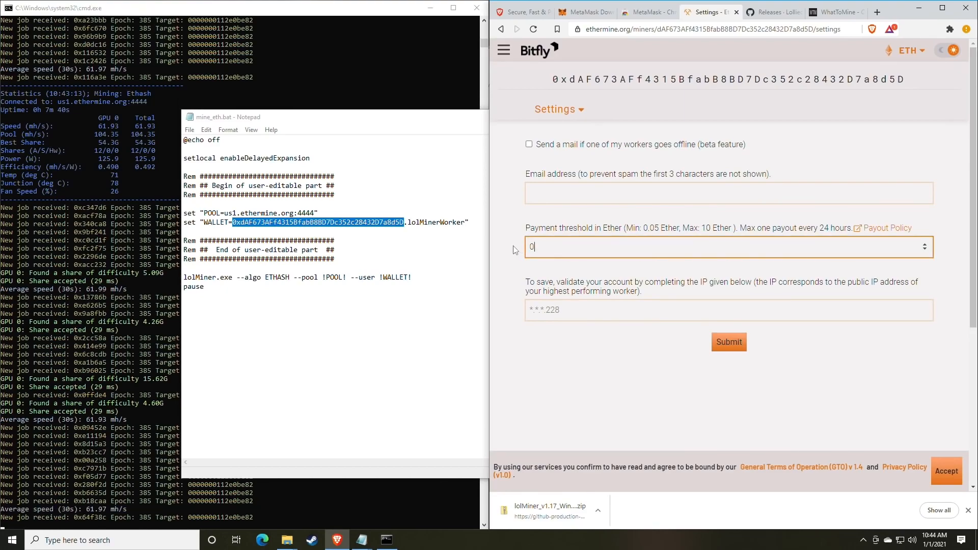
text(.05)
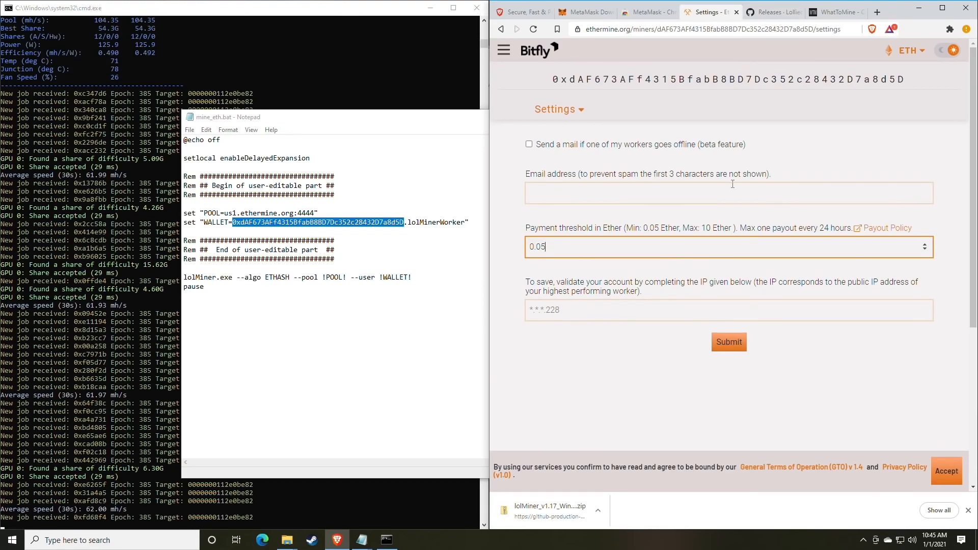
- Select the IP validation field and return to the miner dashboard without submitting the settings
click(593, 315)
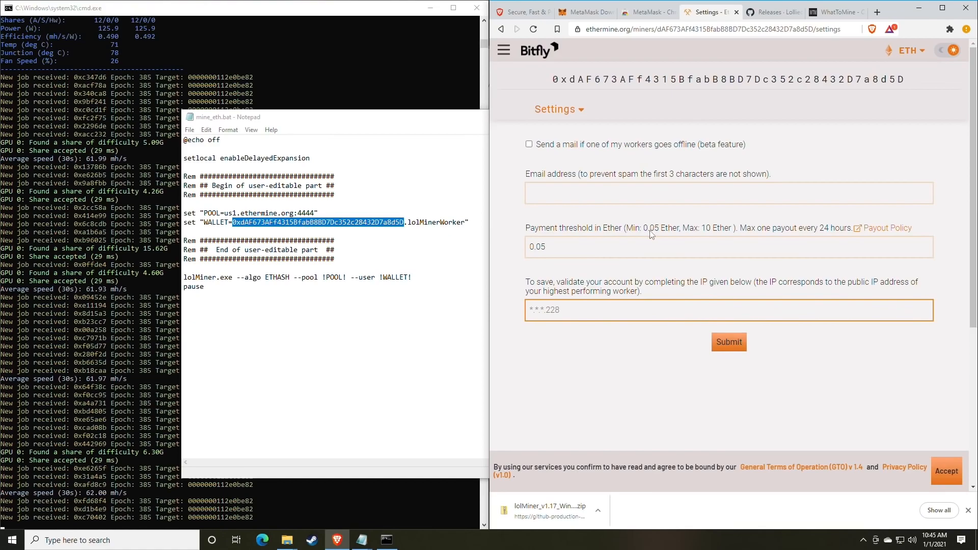
click(562, 111)
click(561, 134)
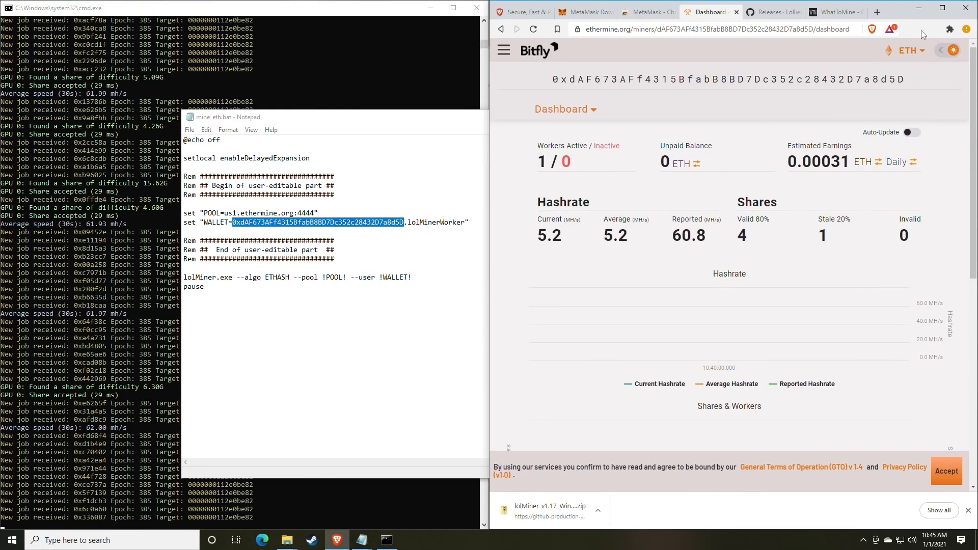
- Pin the MetaMask extension to the browser toolbar and open the wallet to view its Ethereum Mainnet balance
click(950, 29)
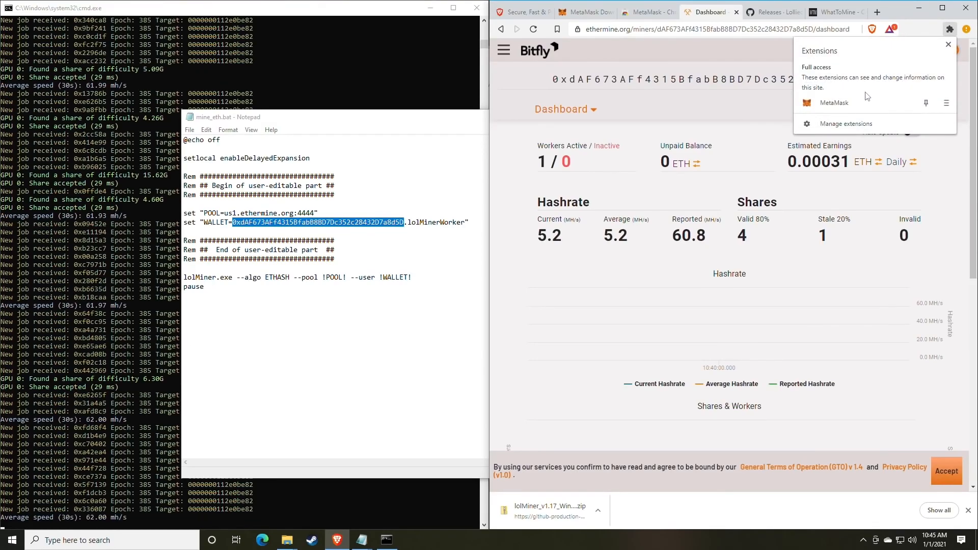
click(925, 104)
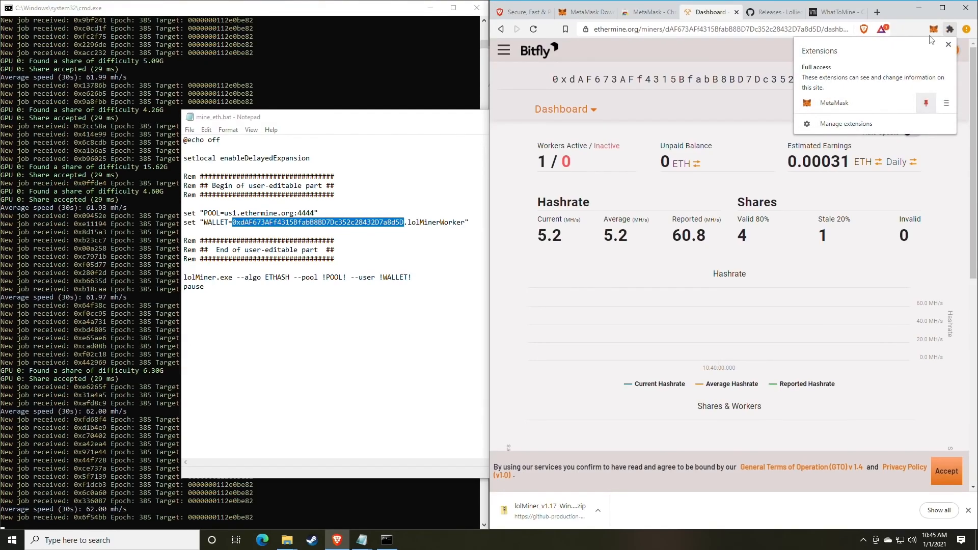
click(914, 30)
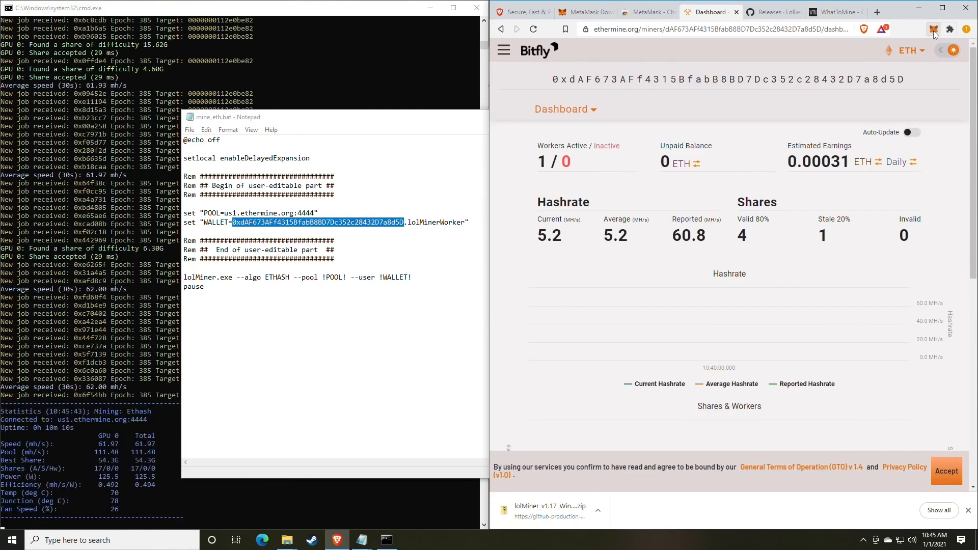
click(933, 29)
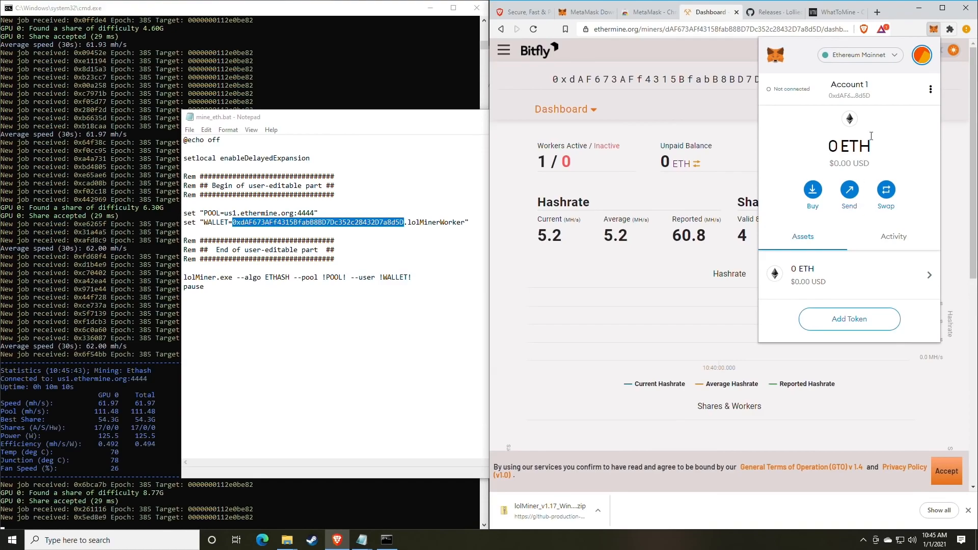
- Open MetaMask's Swap form, look through the tokens available to swap from and to, and close the wallet without swapping
click(886, 190)
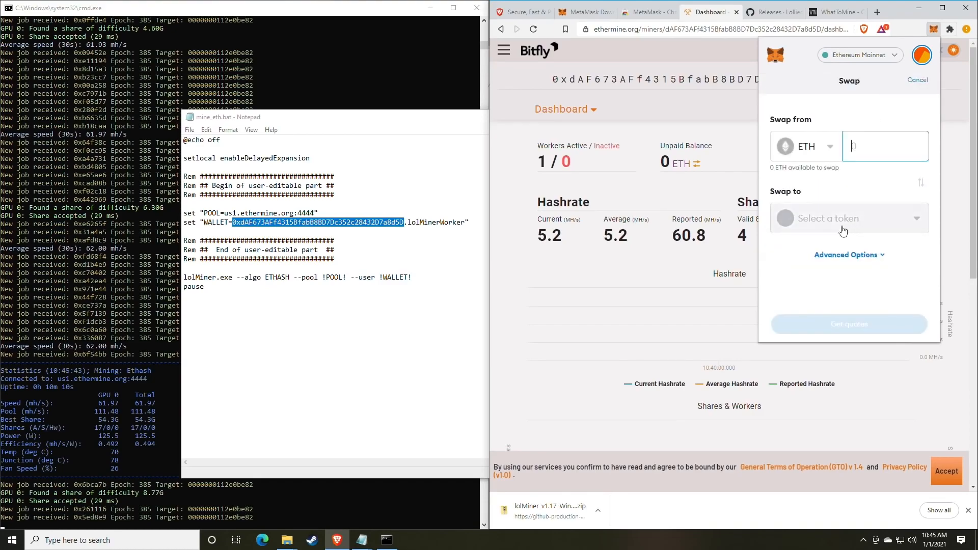
click(825, 146)
click(846, 126)
click(846, 223)
click(896, 90)
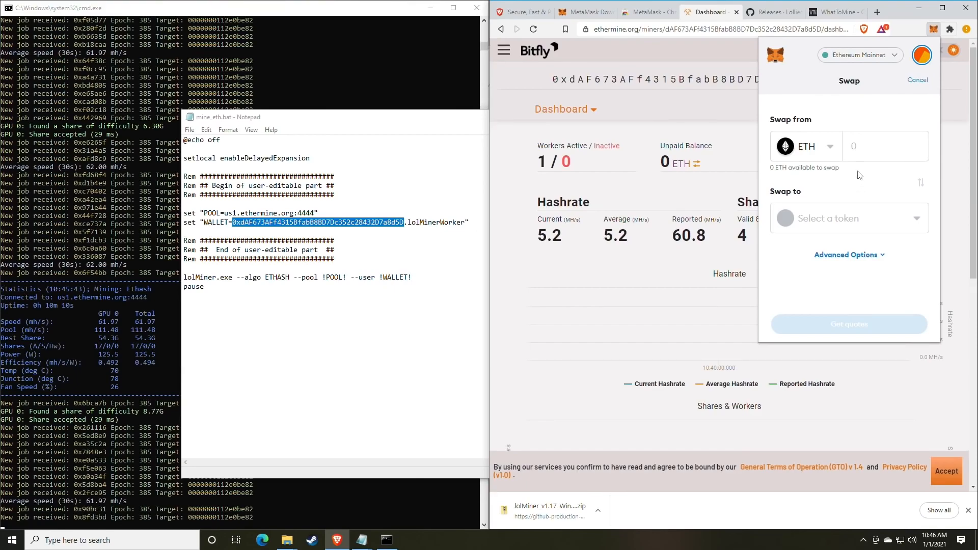
click(933, 33)
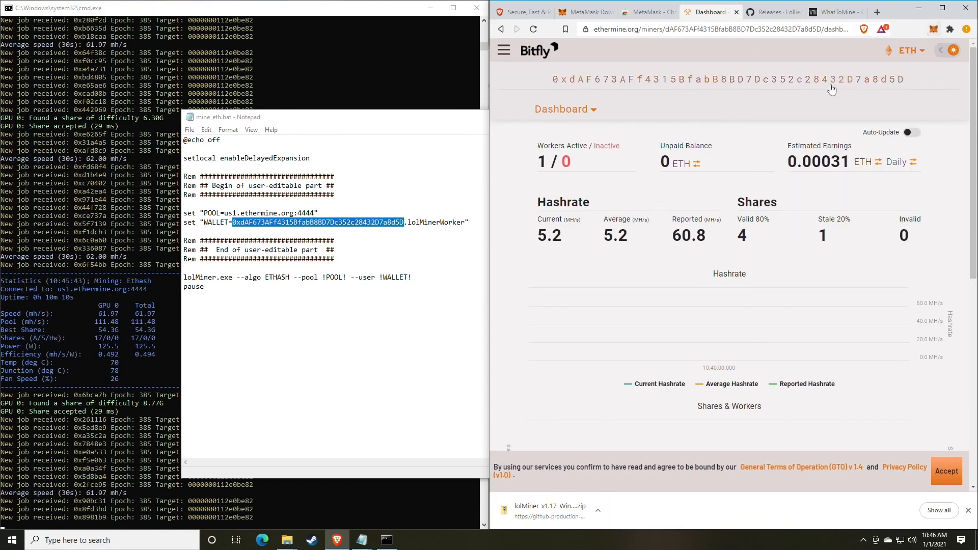